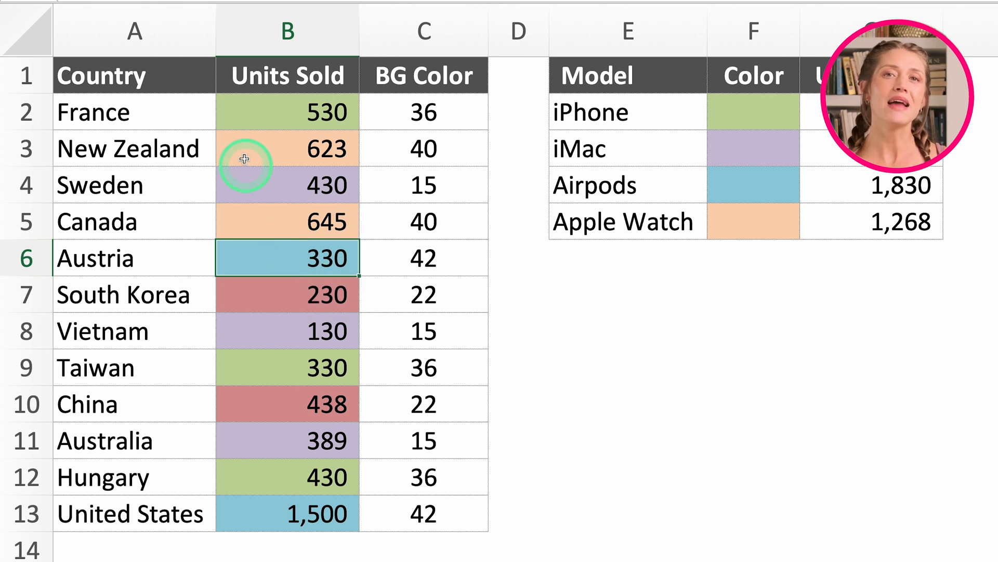
Examine the finished example's colored units, model color table, BG Color codes and the formula behind the New Zealand color code.
{"action": "left_click", "coordinate": [287, 142]}
{"action": "left_click", "coordinate": [291, 187]}
{"action": "left_click", "coordinate": [301, 255]}
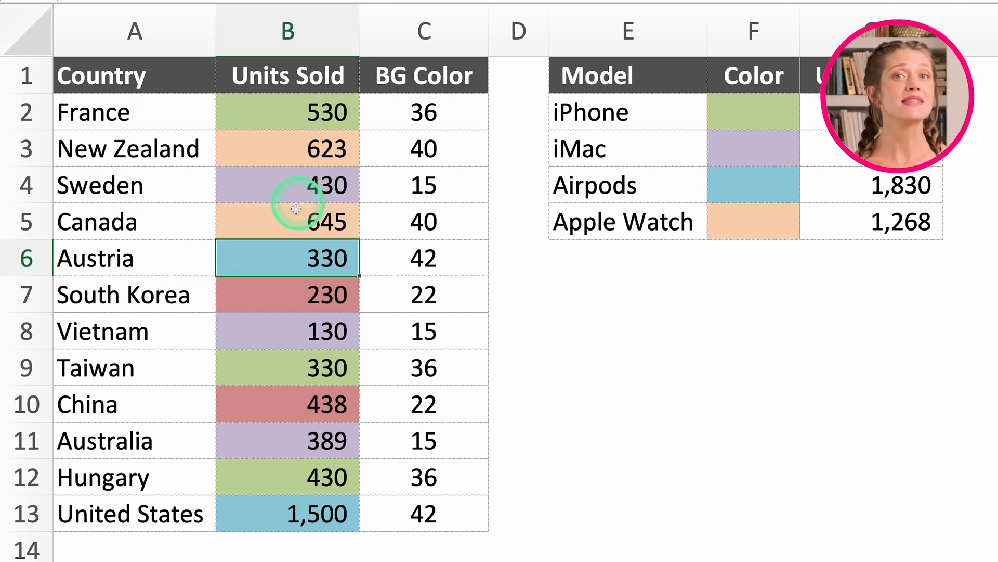
{"action": "left_click_drag", "start_coordinate": [679, 85], "coordinate": [751, 225]}
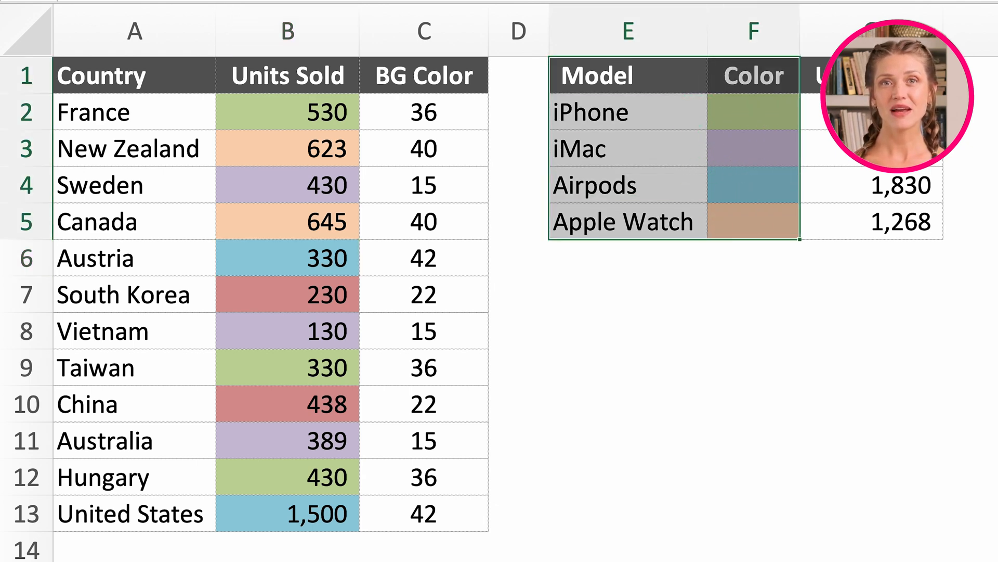
{"action": "left_click", "coordinate": [812, 112]}
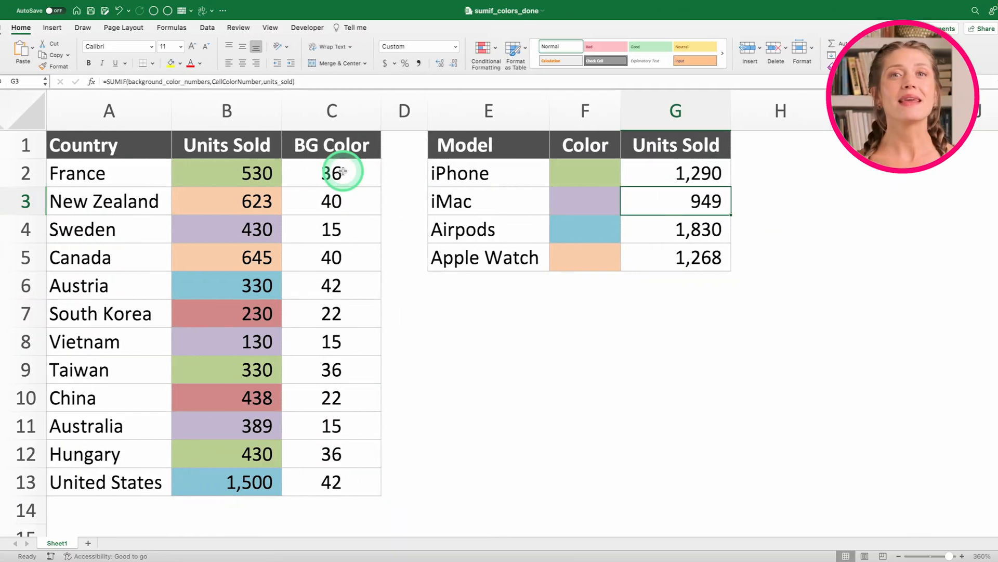
{"action": "left_click_drag", "start_coordinate": [331, 170], "coordinate": [305, 470]}
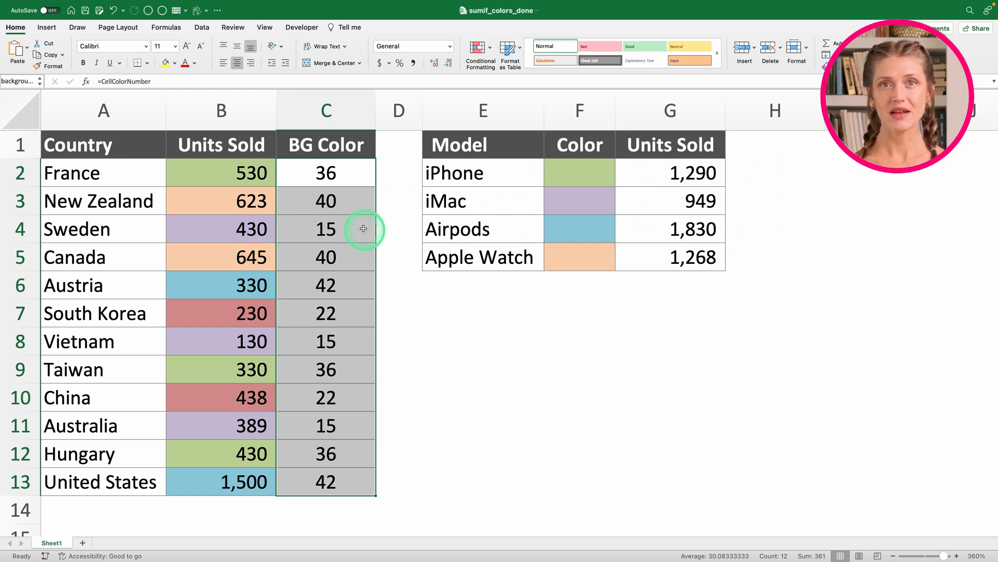
{"action": "left_click", "coordinate": [350, 201]}
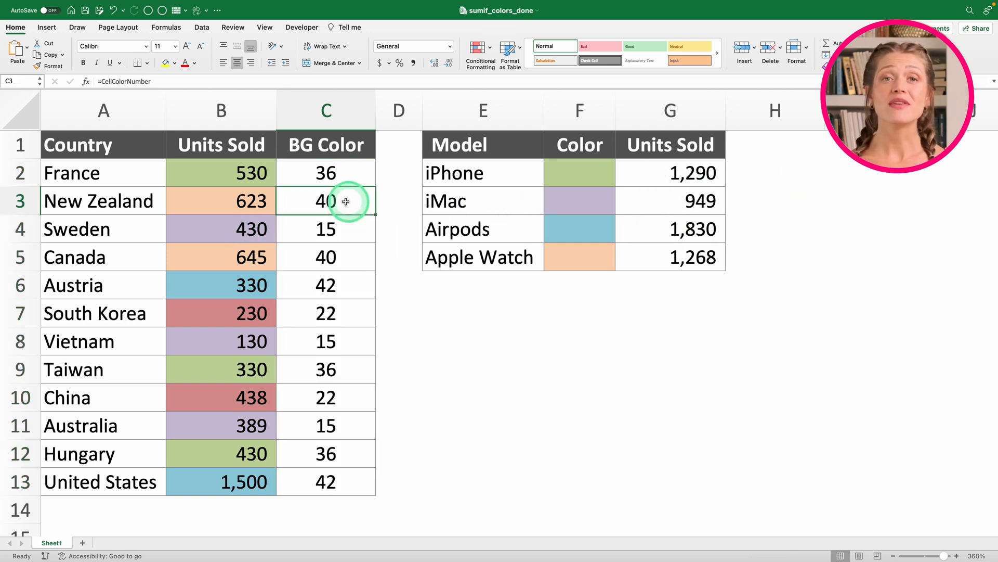
{"action": "double_click", "coordinate": [341, 198]}
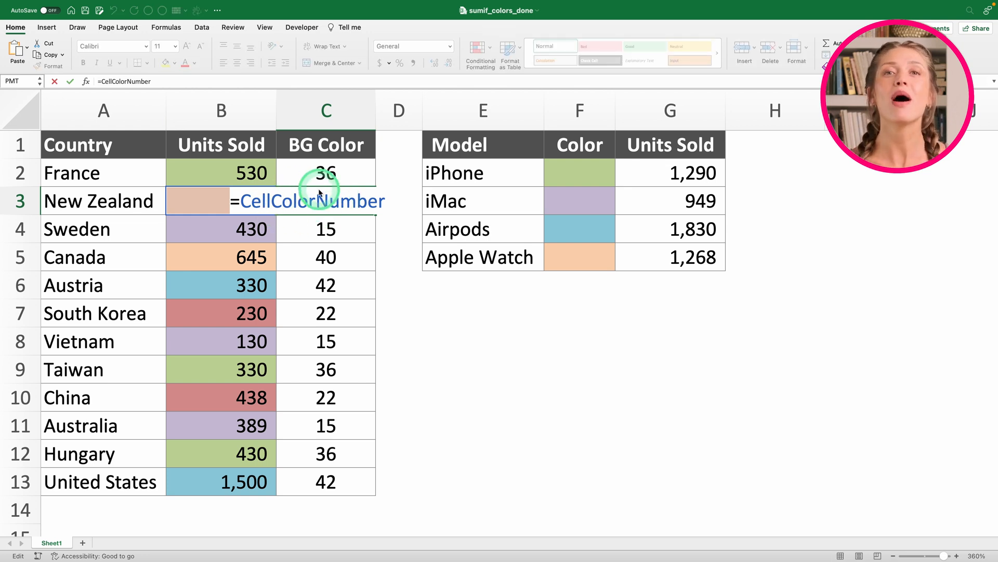
{"action": "key", "text": "Return"}
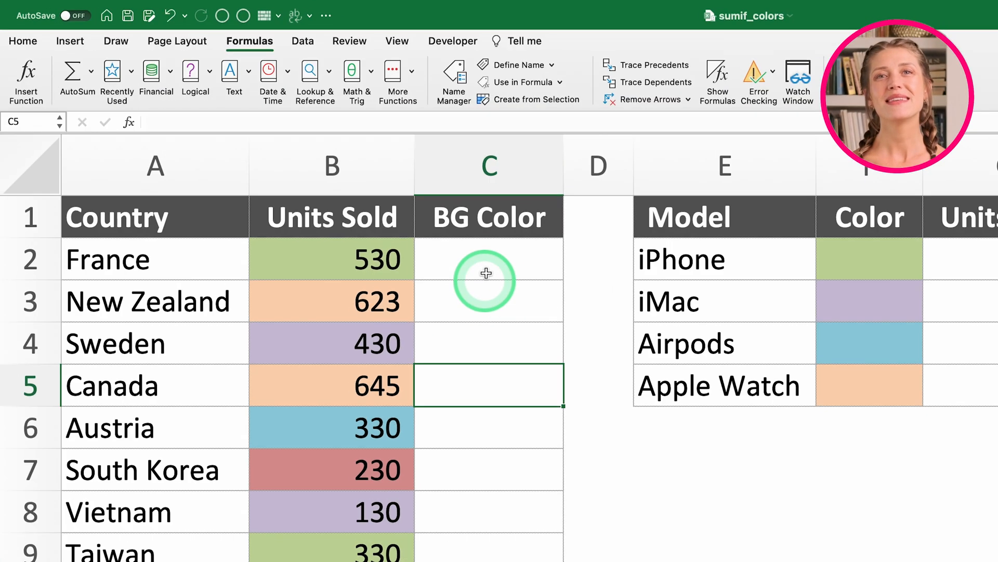
With cell C2 selected, start a new workbook-scoped defined name called CellColorNumber.
{"action": "left_click", "coordinate": [487, 267]}
{"action": "left_click", "coordinate": [448, 94]}
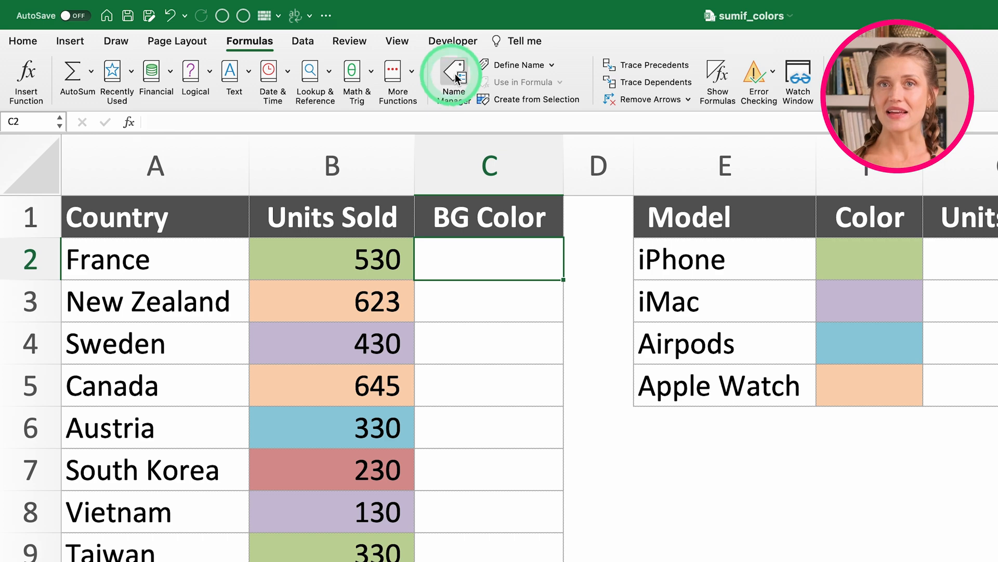
{"action": "left_click", "coordinate": [451, 76]}
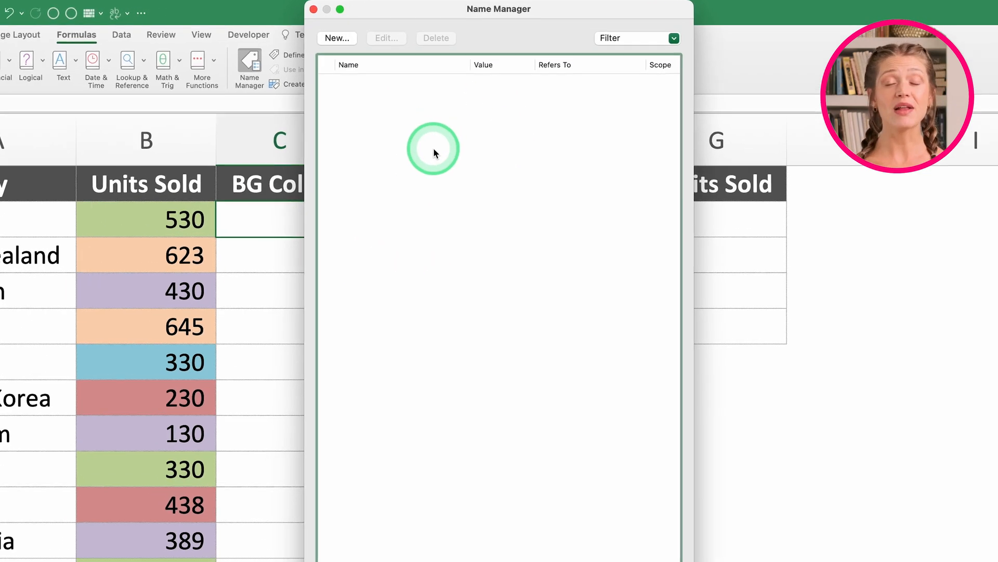
{"action": "left_click", "coordinate": [337, 38]}
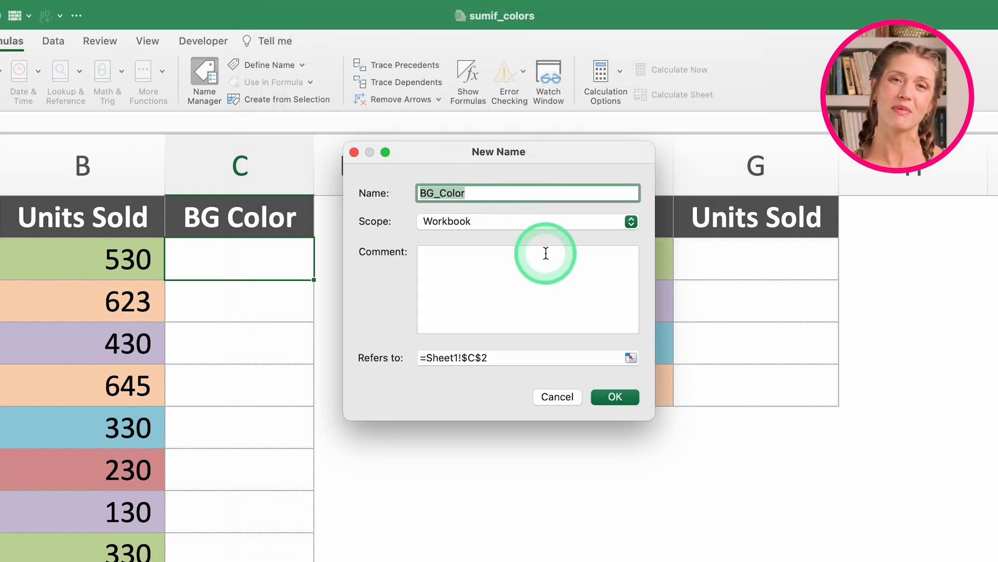
{"action": "type", "text": "CellCo"}
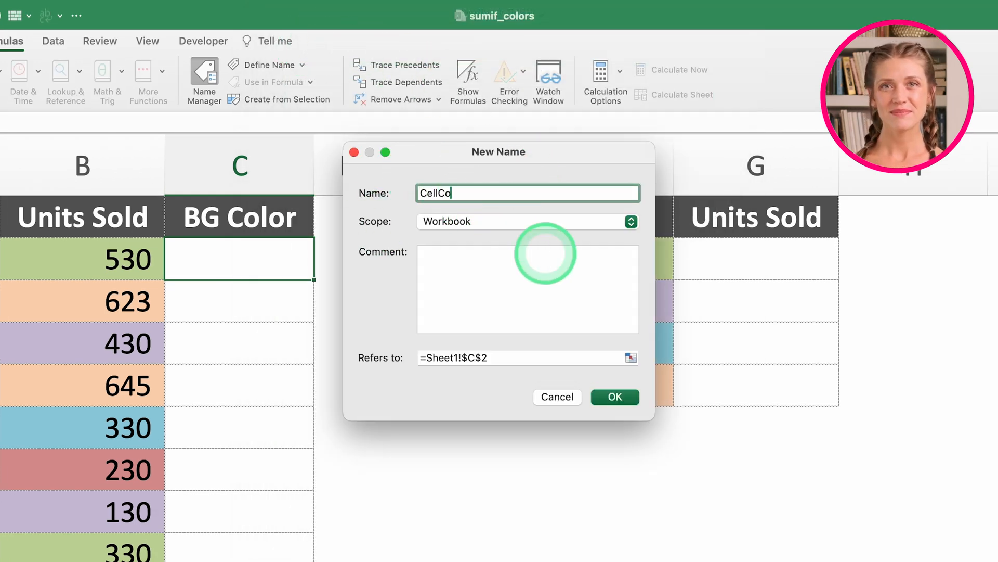
{"action": "type", "text": "lorNumber"}
Make CellColorNumber refer to =GET.CELL(38,B2), save the name and close the Name Manager.
{"action": "left_click", "coordinate": [500, 357]}
{"action": "key", "text": "BackSpace"}
{"action": "key", "text": "BackSpace"}
{"action": "key", "text": "BackSpace"}
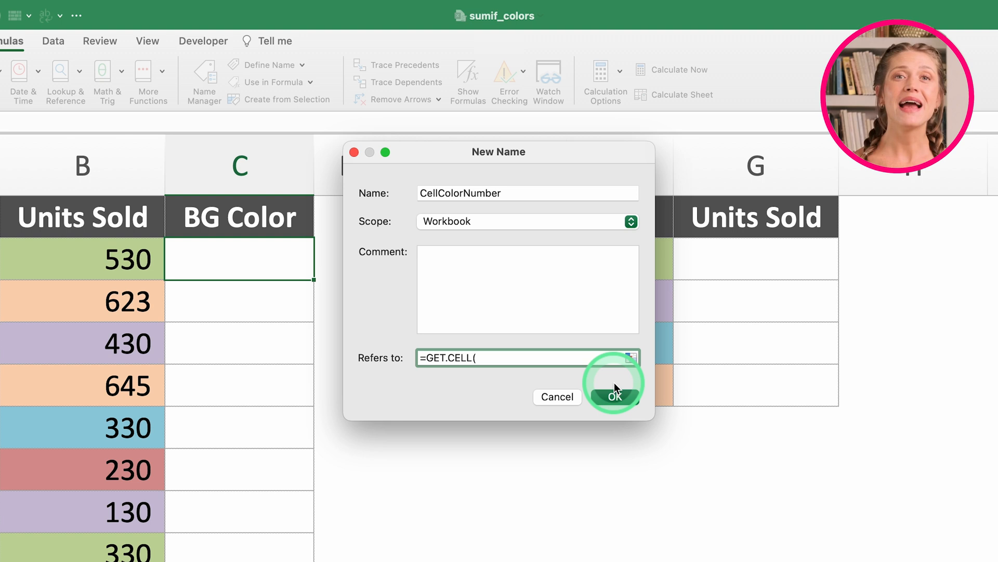
{"action": "type", "text": "38,"}
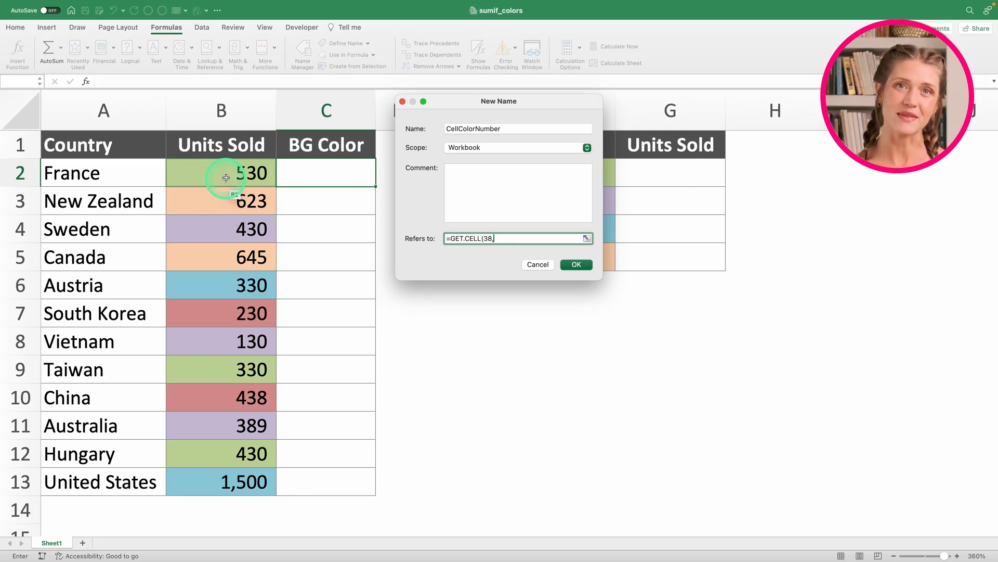
{"action": "type", "text": "B2"}
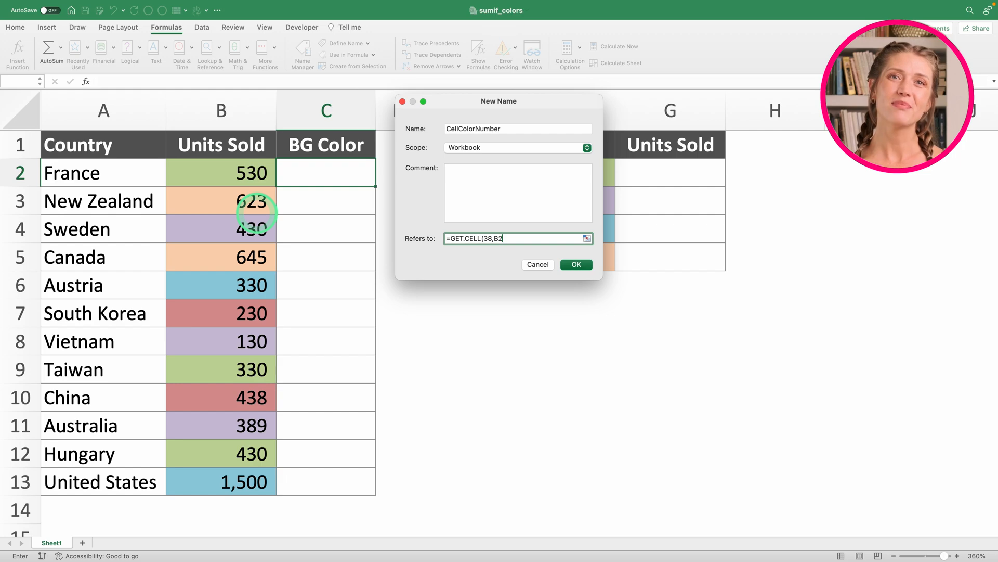
{"action": "type", "text": ")"}
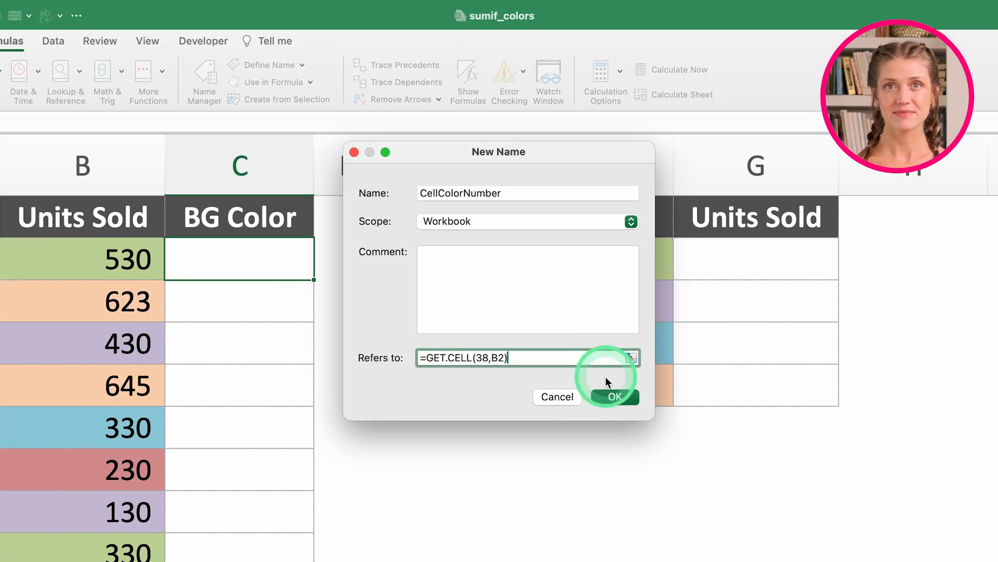
{"action": "left_click", "coordinate": [610, 397]}
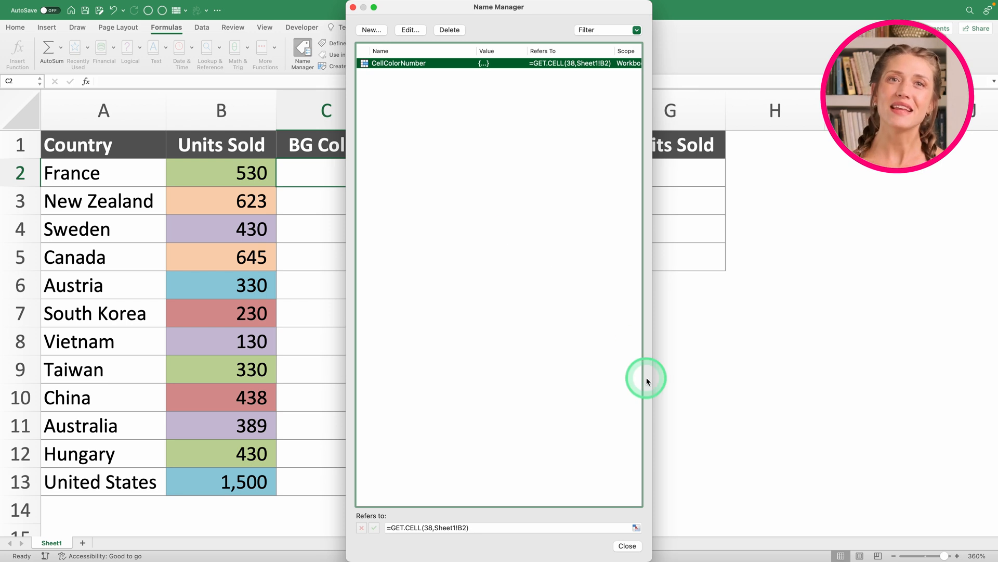
{"action": "left_click", "coordinate": [627, 546]}
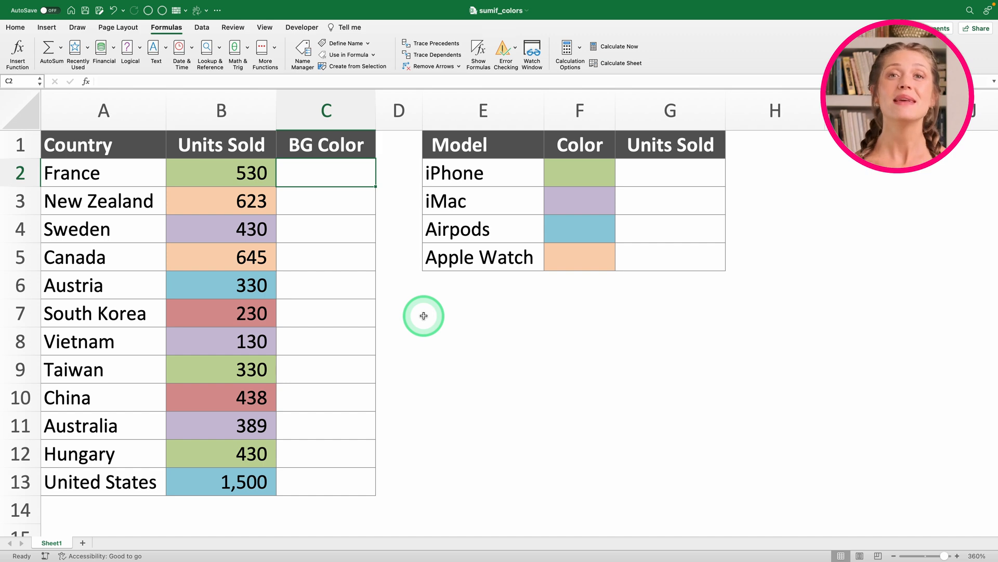
Enter the formula =CellColorNumber in cell C2 for France and review it.
{"action": "type", "text": "="}
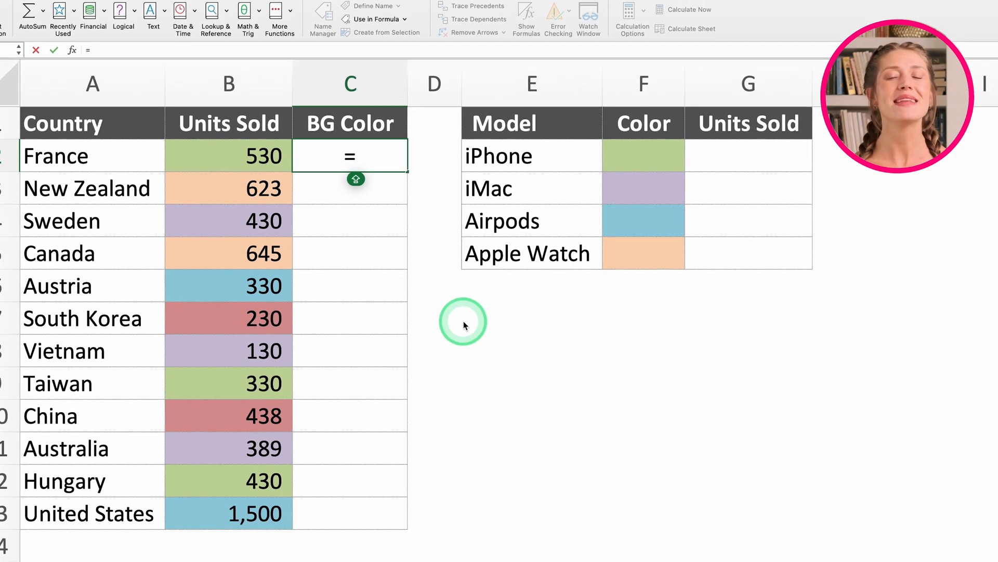
{"action": "type", "text": "CELL"}
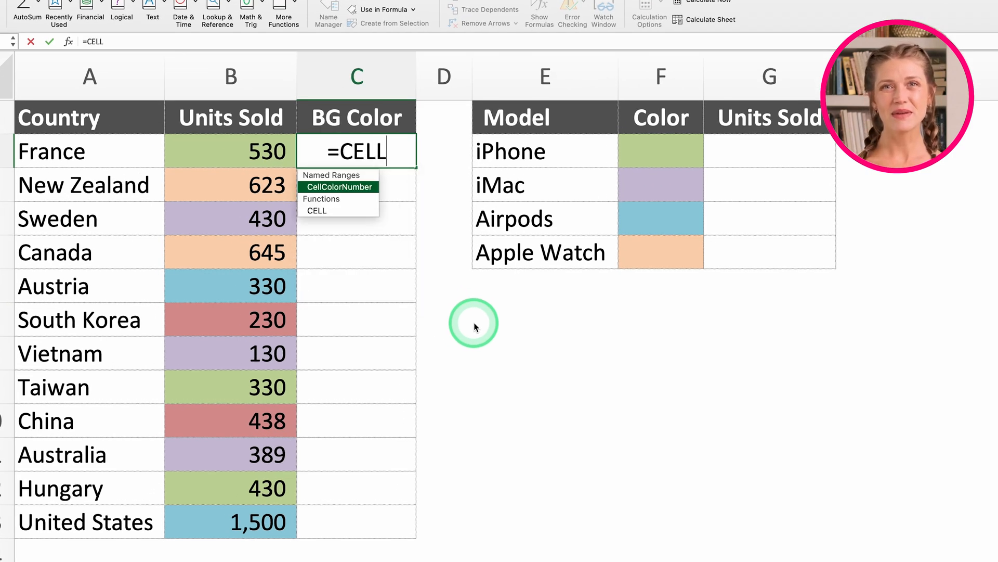
{"action": "key", "text": "Tab"}
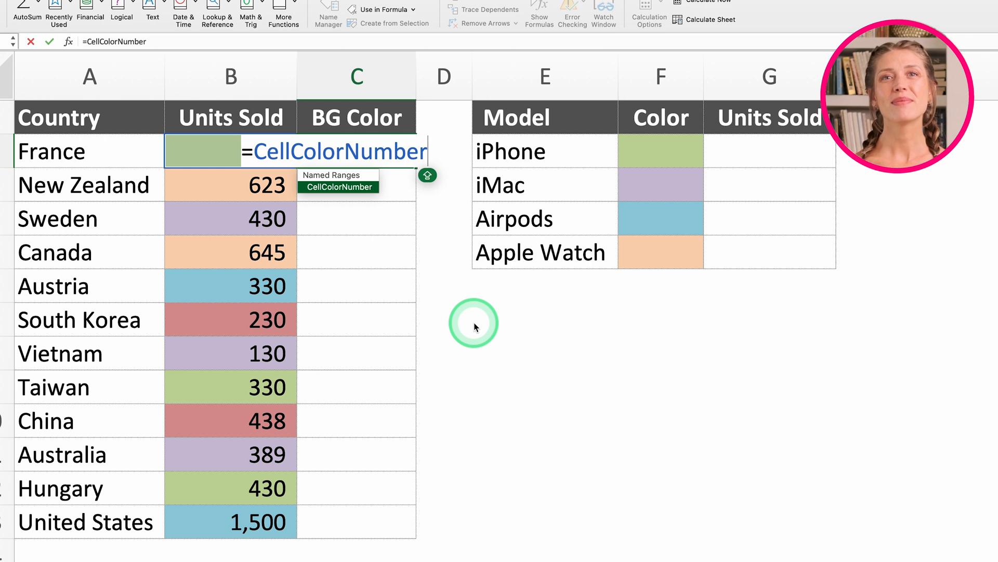
{"action": "key", "text": "Return"}
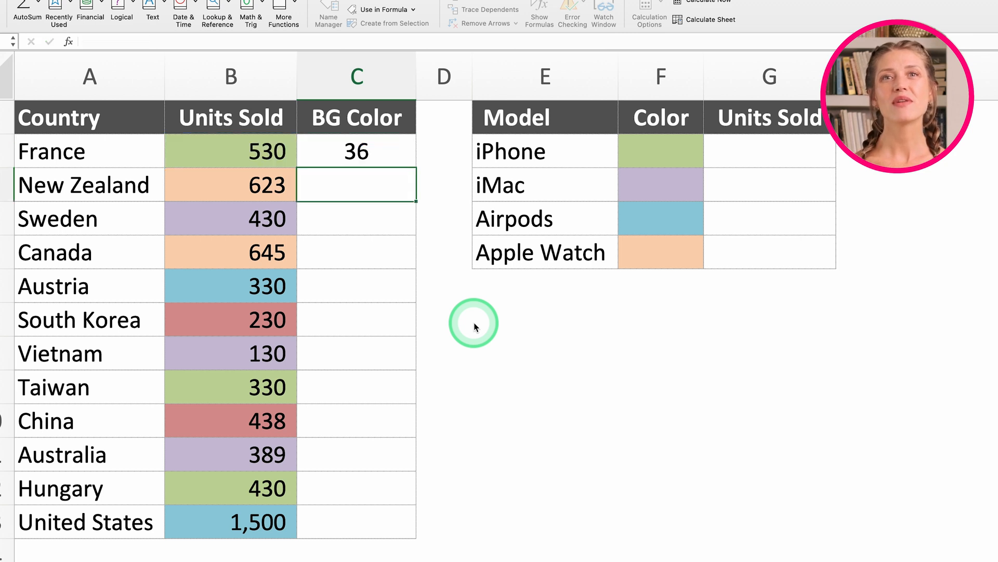
{"action": "double_click", "coordinate": [355, 152]}
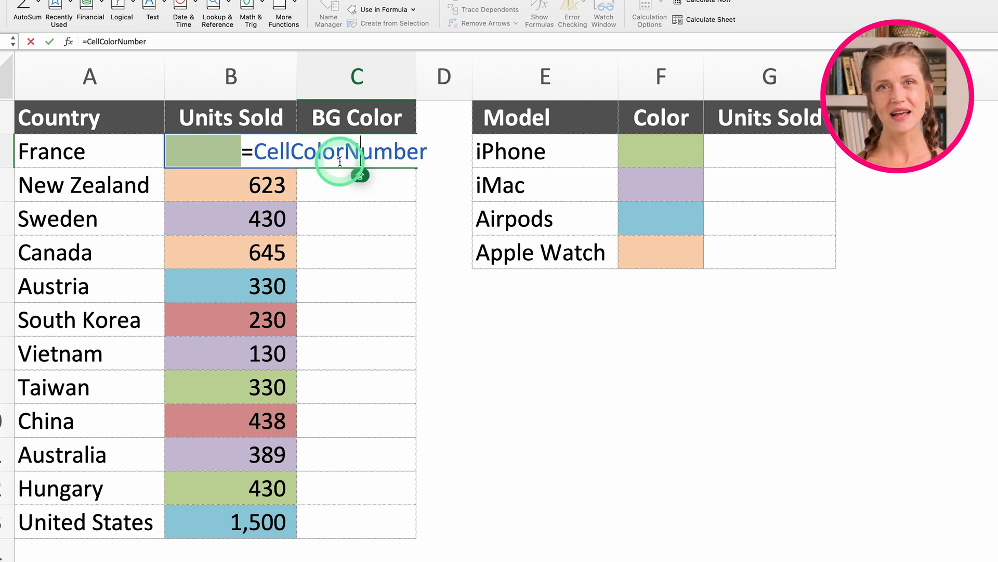
{"action": "key", "text": "Return"}
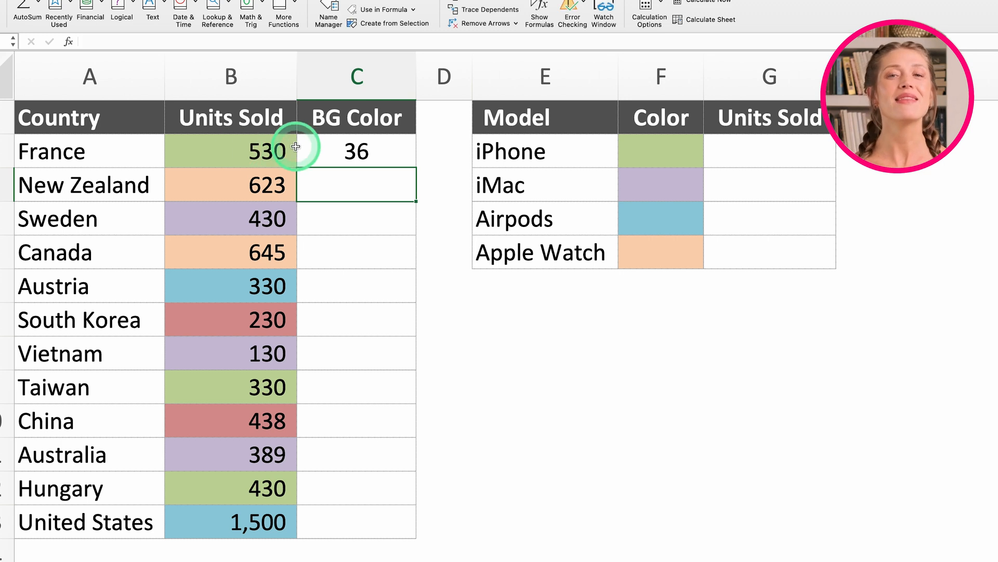
Fill the CellColorNumber formula from C2 down the BG Color column to C13.
{"action": "left_click", "coordinate": [325, 151]}
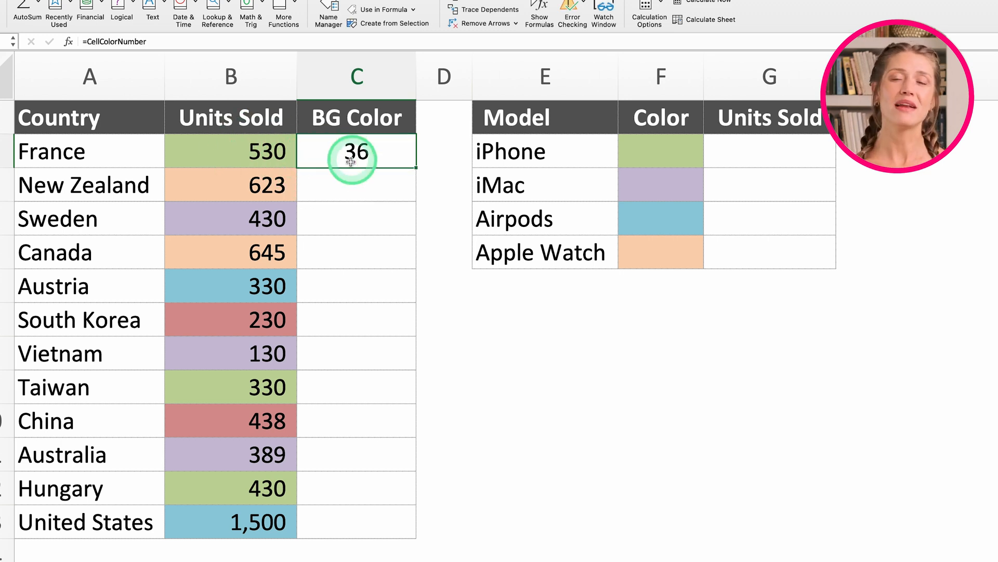
{"action": "left_click_drag", "start_coordinate": [417, 165], "coordinate": [416, 195]}
{"action": "left_click", "coordinate": [394, 194]}
{"action": "left_click_drag", "start_coordinate": [405, 157], "coordinate": [405, 195]}
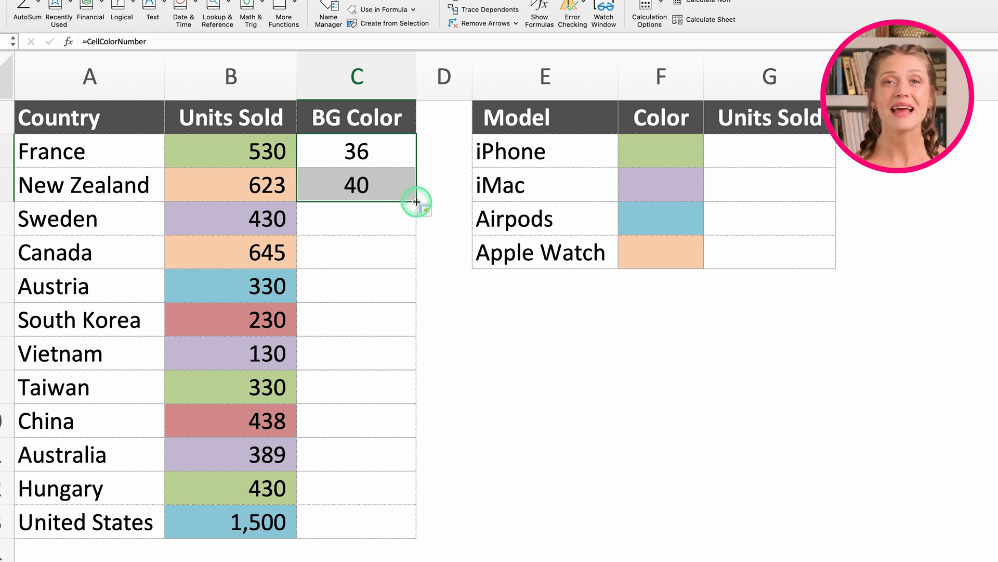
{"action": "double_click", "coordinate": [415, 199]}
{"action": "left_click", "coordinate": [367, 337]}
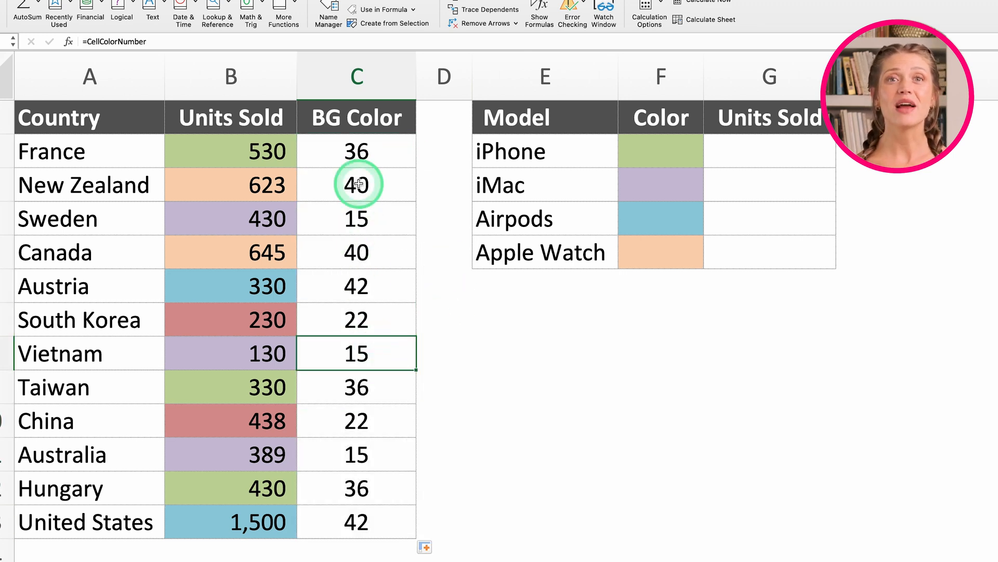
Compare the color codes of same-colored rows: France with Taiwan, and Sweden with Vietnam.
{"action": "left_click", "coordinate": [277, 151]}
{"action": "left_click_drag", "start_coordinate": [278, 151], "coordinate": [323, 148]}
{"action": "left_click_drag", "start_coordinate": [254, 387], "coordinate": [329, 388]}
{"action": "left_click_drag", "start_coordinate": [283, 219], "coordinate": [328, 225]}
{"action": "left_click_drag", "start_coordinate": [265, 354], "coordinate": [327, 355]}
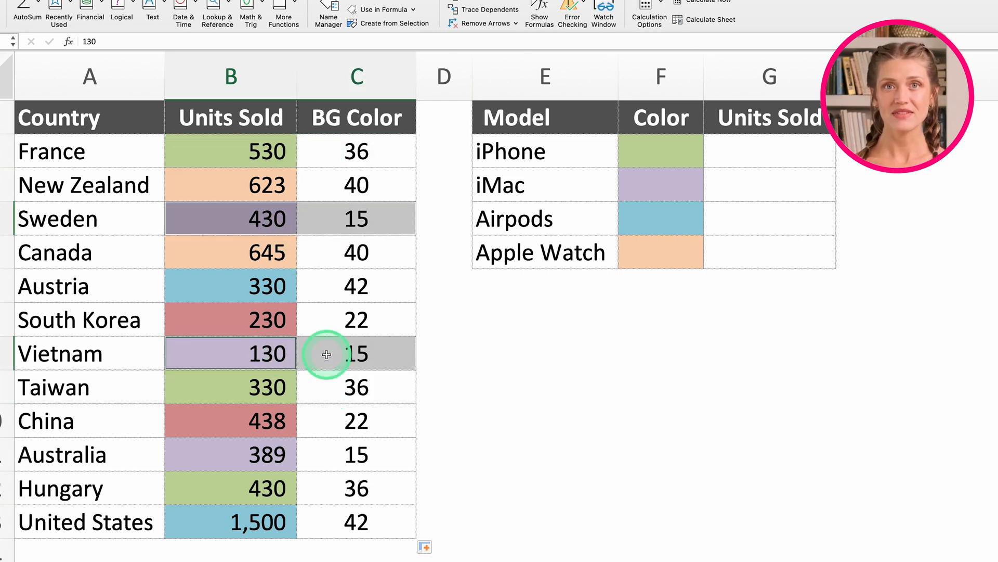
{"action": "left_click", "coordinate": [391, 333]}
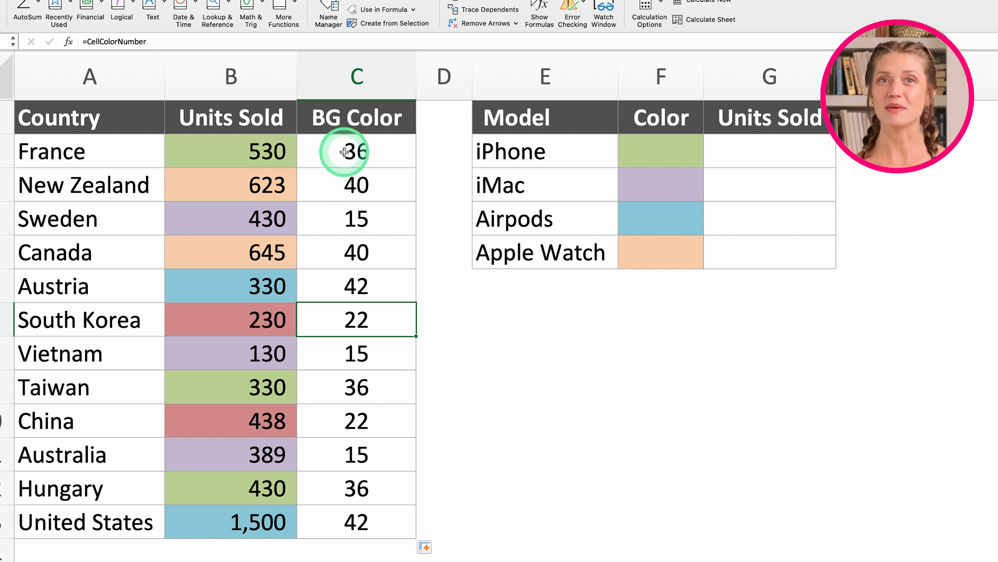
Define the workbook name Units_Sold for the range =Sheet1!$B$2:$B$13.
{"action": "left_click_drag", "start_coordinate": [263, 158], "coordinate": [249, 510]}
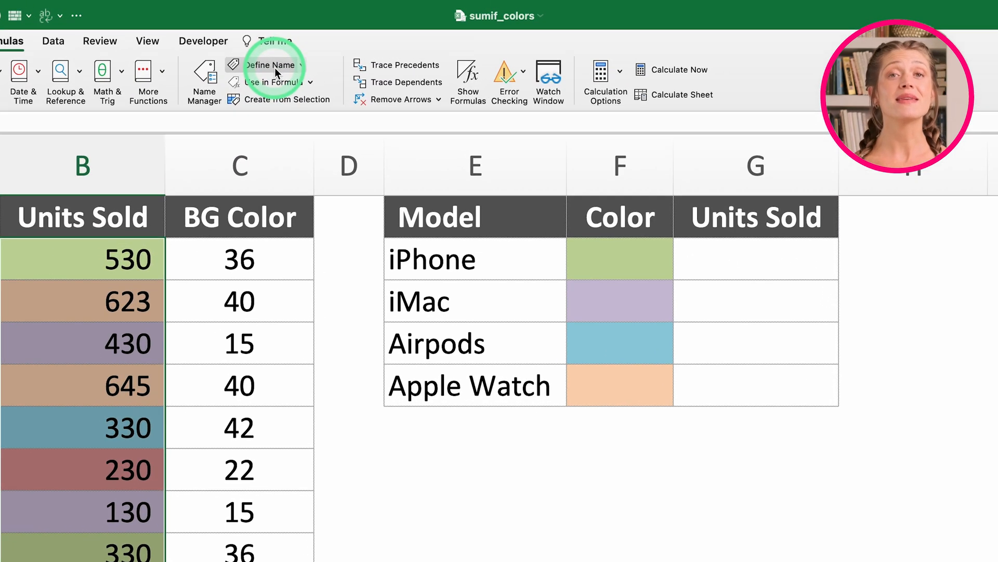
{"action": "left_click", "coordinate": [275, 68]}
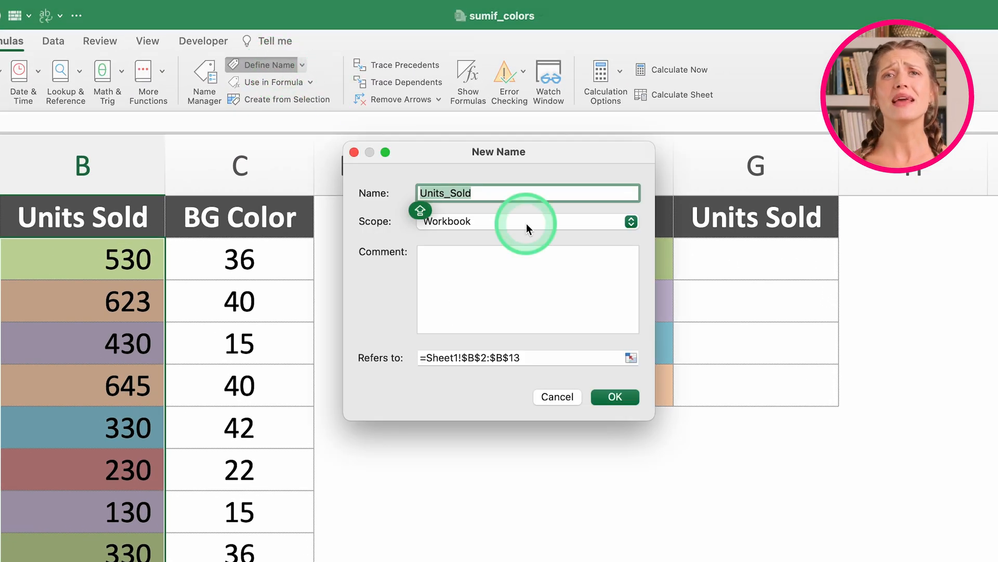
{"action": "left_click", "coordinate": [526, 357]}
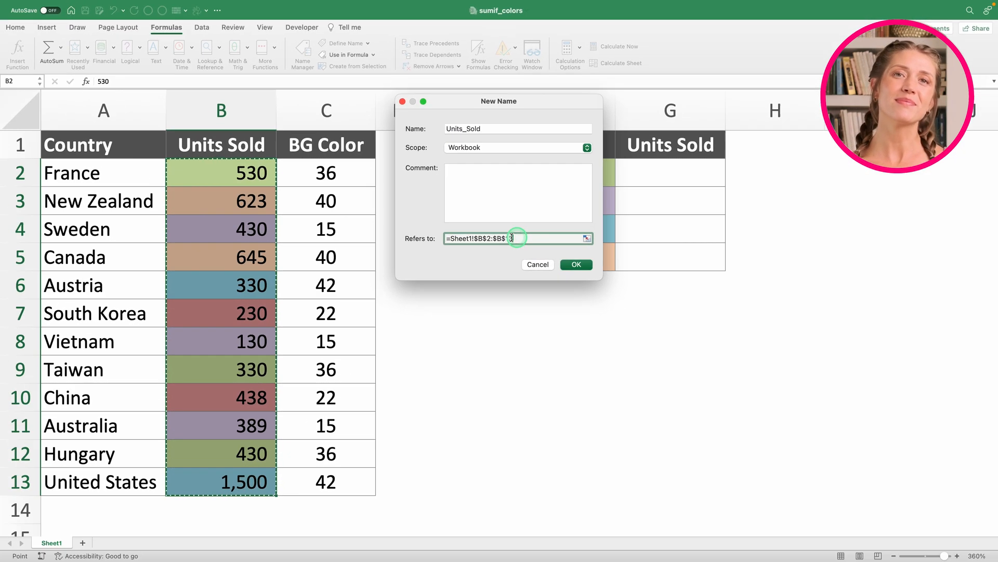
{"action": "left_click_drag", "start_coordinate": [524, 310], "coordinate": [433, 310]}
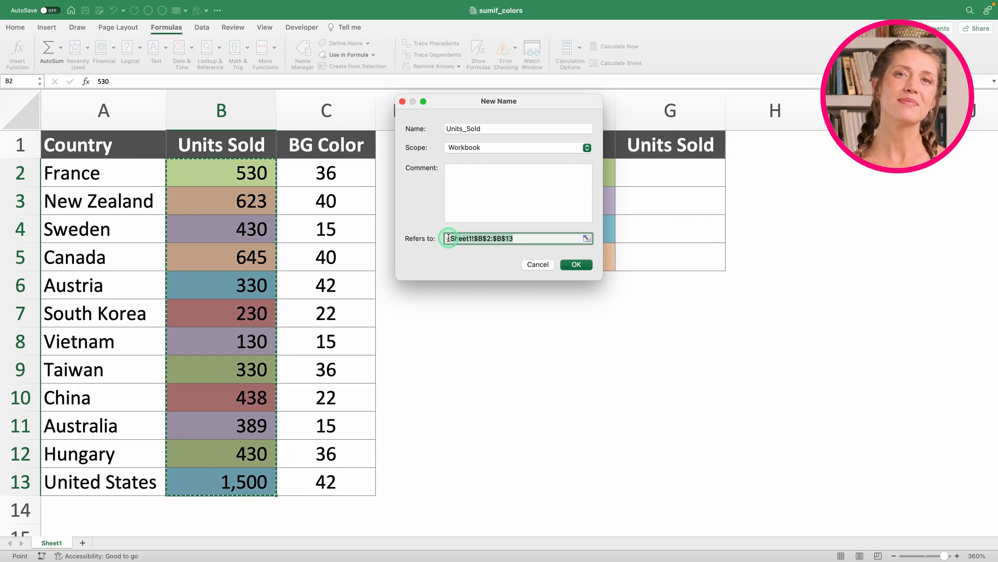
{"action": "type", "text": "="}
{"action": "left_click_drag", "start_coordinate": [252, 173], "coordinate": [250, 479]}
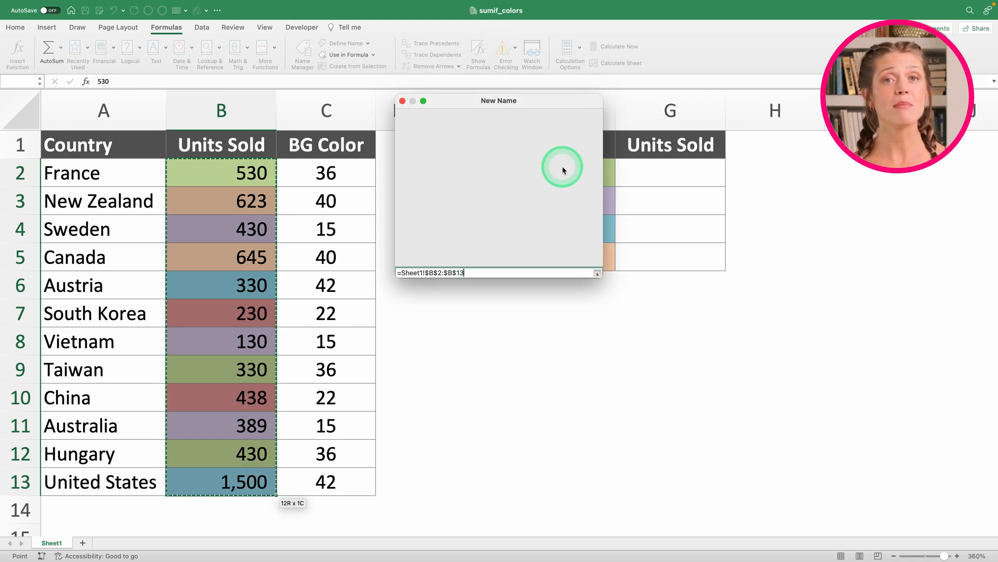
{"action": "left_click", "coordinate": [576, 264]}
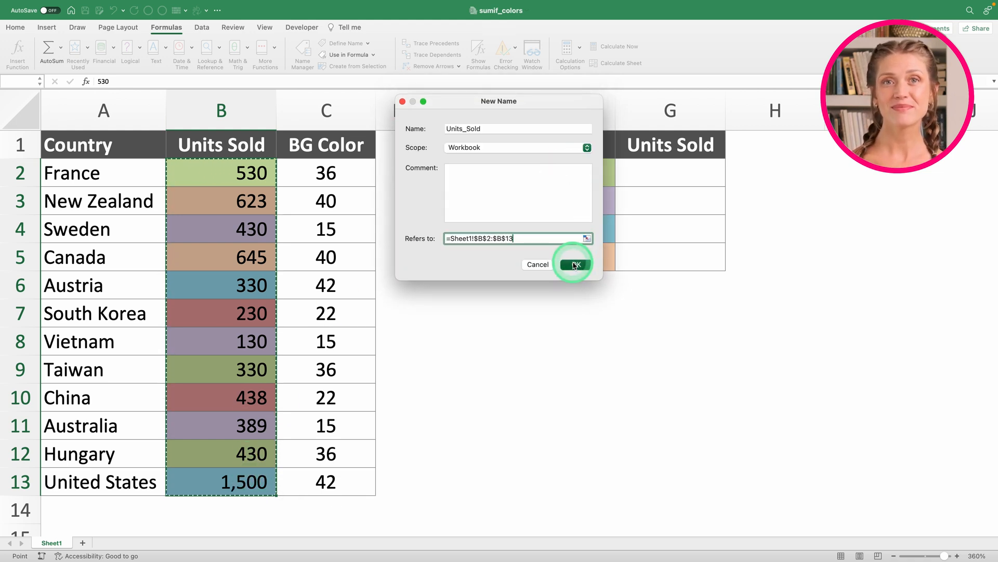
Define the workbook name Background_Color_Numbers for the BG Color range =Sheet1!$C$2:$C$13.
{"action": "left_click", "coordinate": [355, 181]}
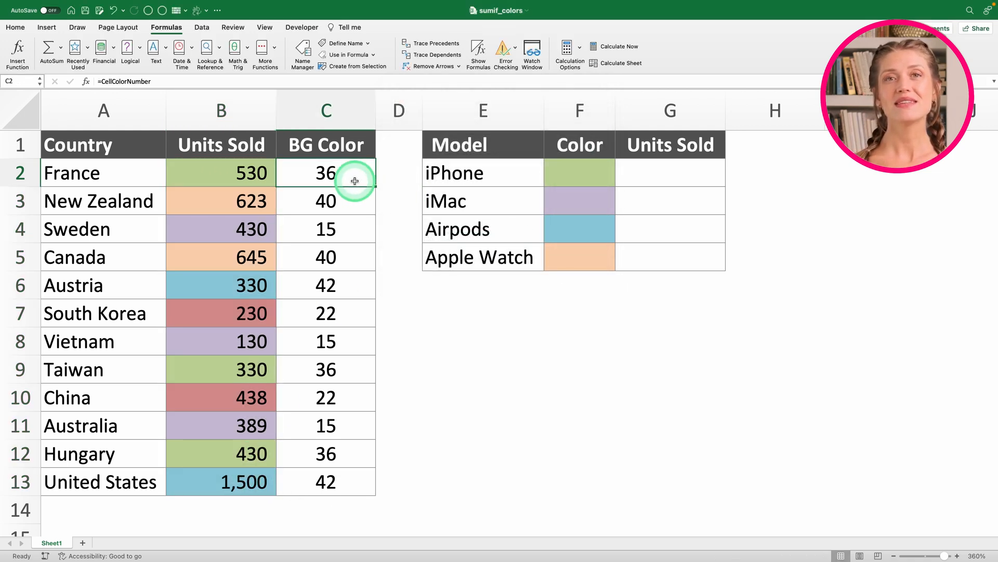
{"action": "left_click", "coordinate": [330, 477], "text": "shift"}
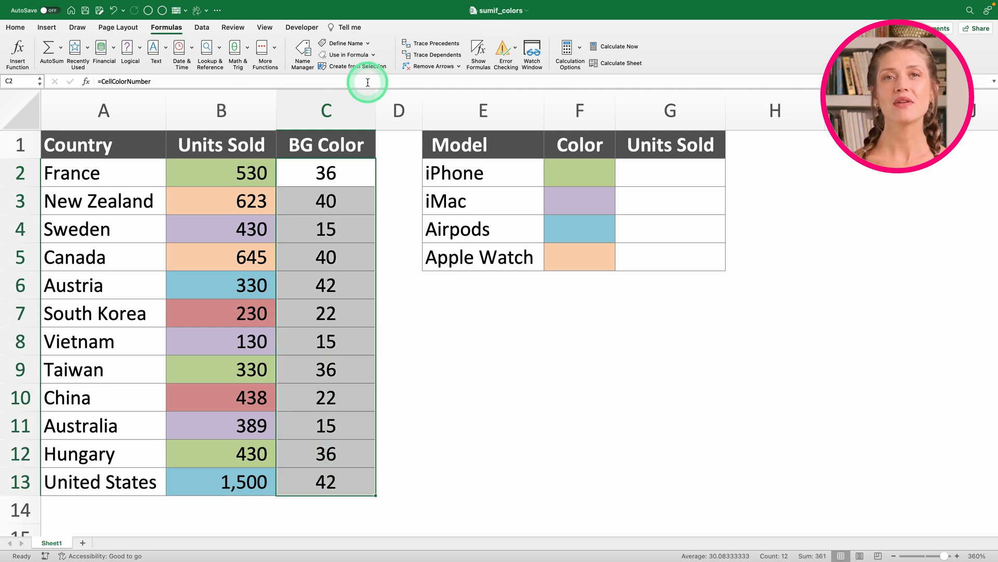
{"action": "left_click", "coordinate": [345, 44]}
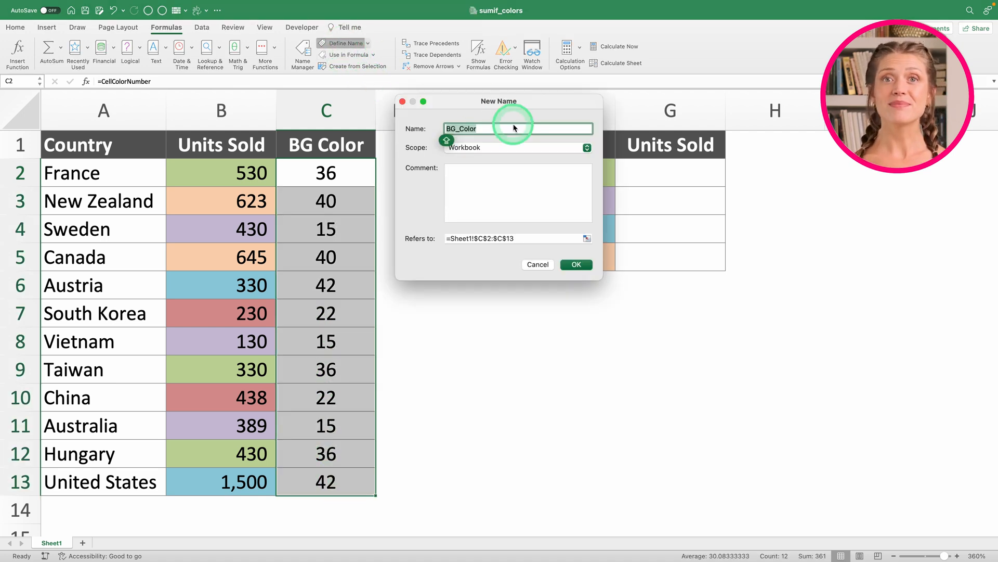
{"action": "type", "text": "b"}
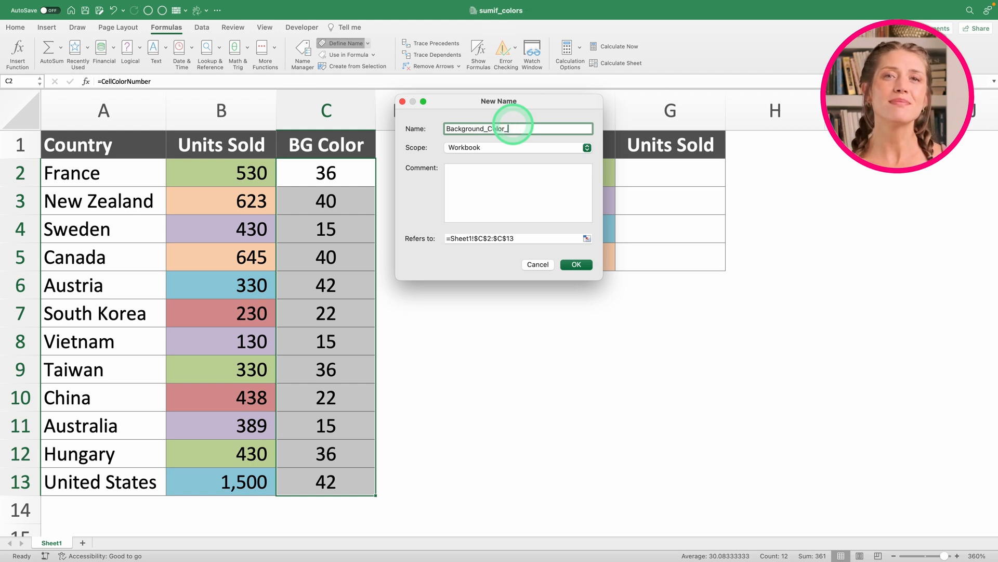
{"action": "type", "text": "ackground_Color_Numbers"}
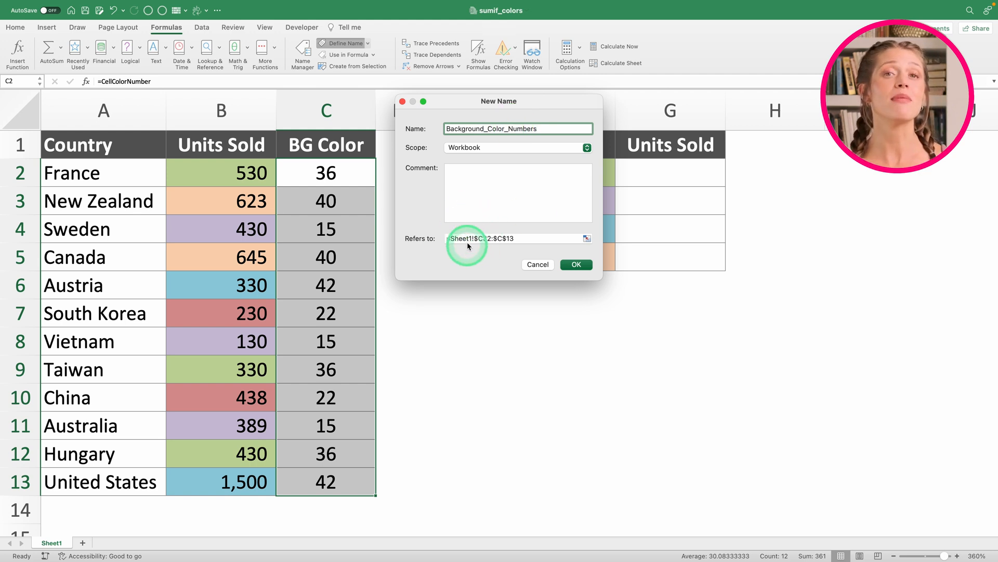
{"action": "left_click", "coordinate": [577, 265]}
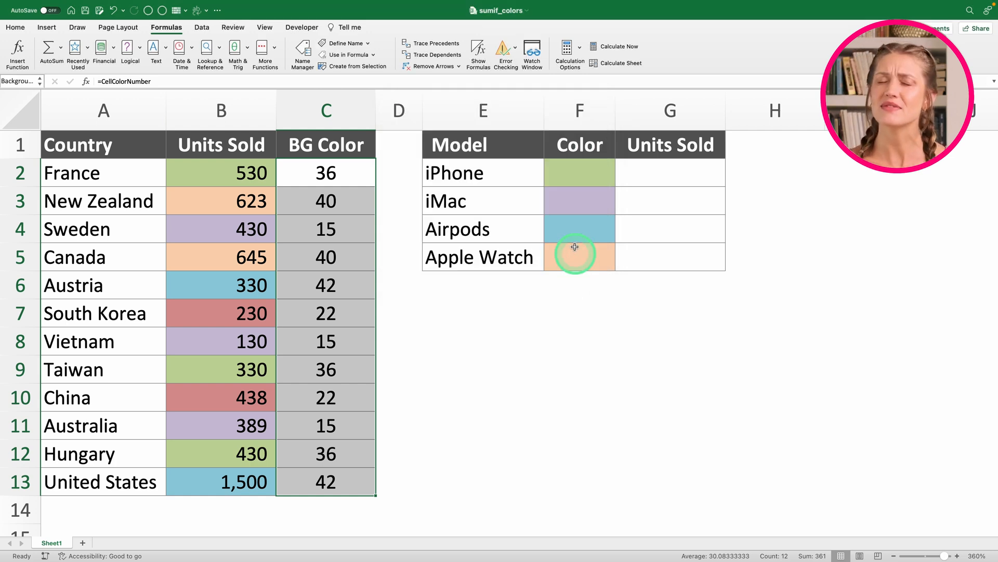
Begin a SUMIF formula in cell G2 for iPhone with Background_Color_Numbers as the range argument.
{"action": "left_click", "coordinate": [621, 200]}
{"action": "left_click", "coordinate": [618, 199]}
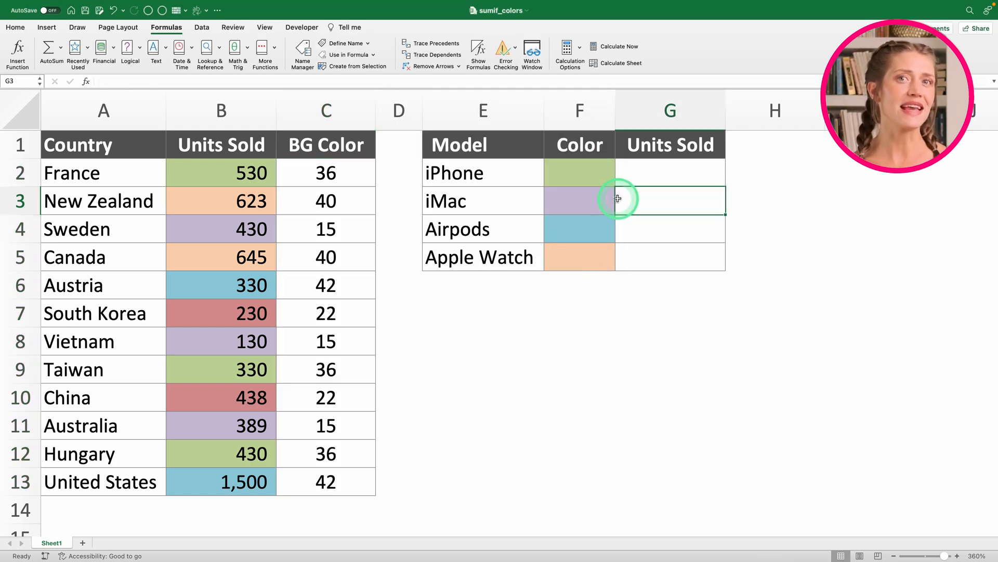
{"action": "left_click", "coordinate": [642, 167]}
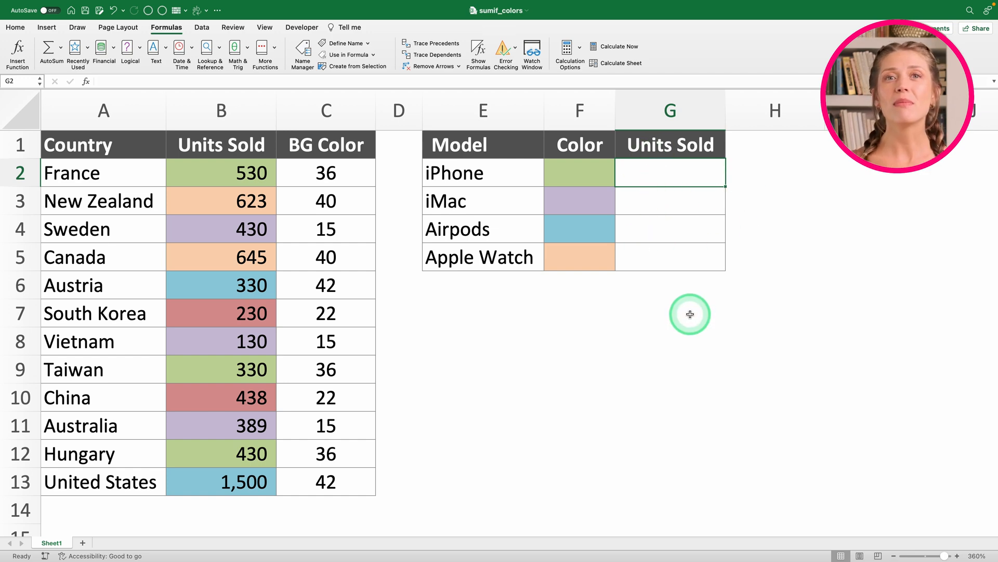
{"action": "type", "text": "=sumi"}
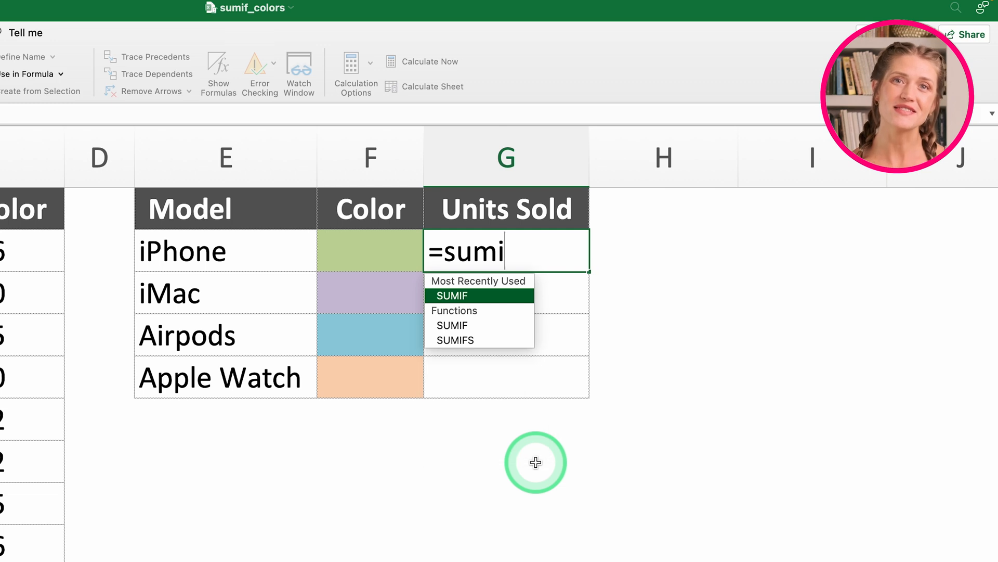
{"action": "key", "text": "Tab"}
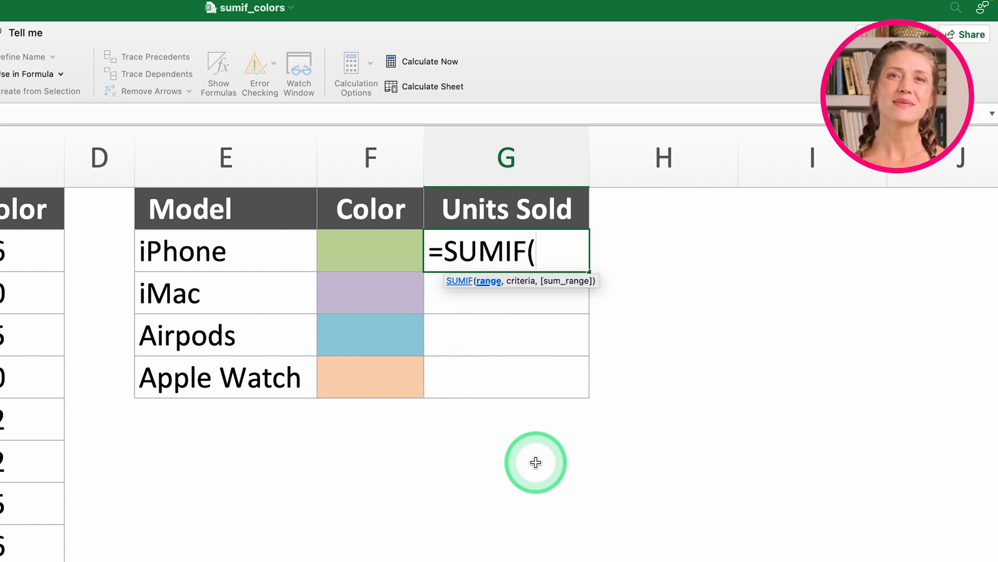
{"action": "left_click_drag", "start_coordinate": [535, 462], "coordinate": [486, 397]}
{"action": "type", "text": "backg"}
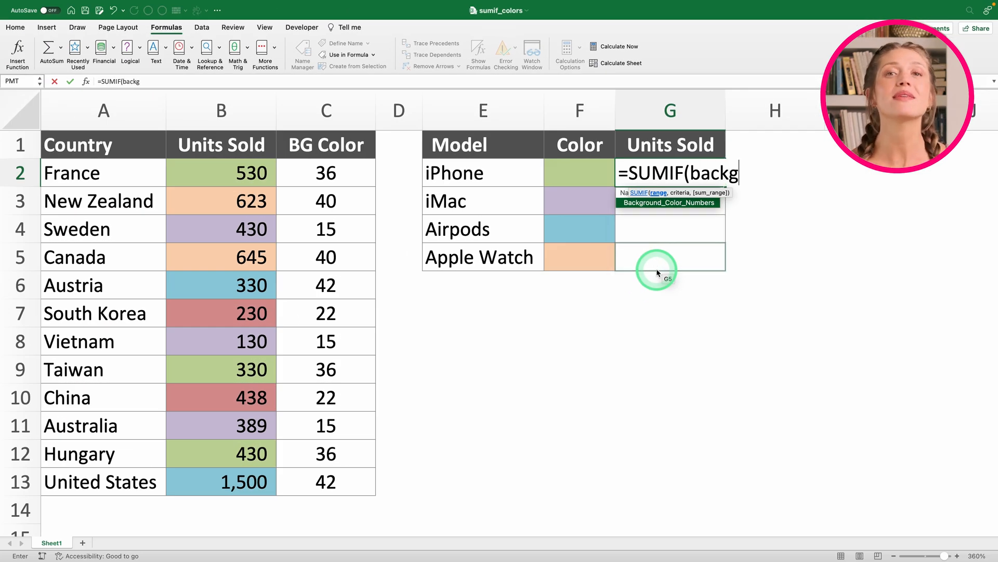
{"action": "key", "text": "Tab"}
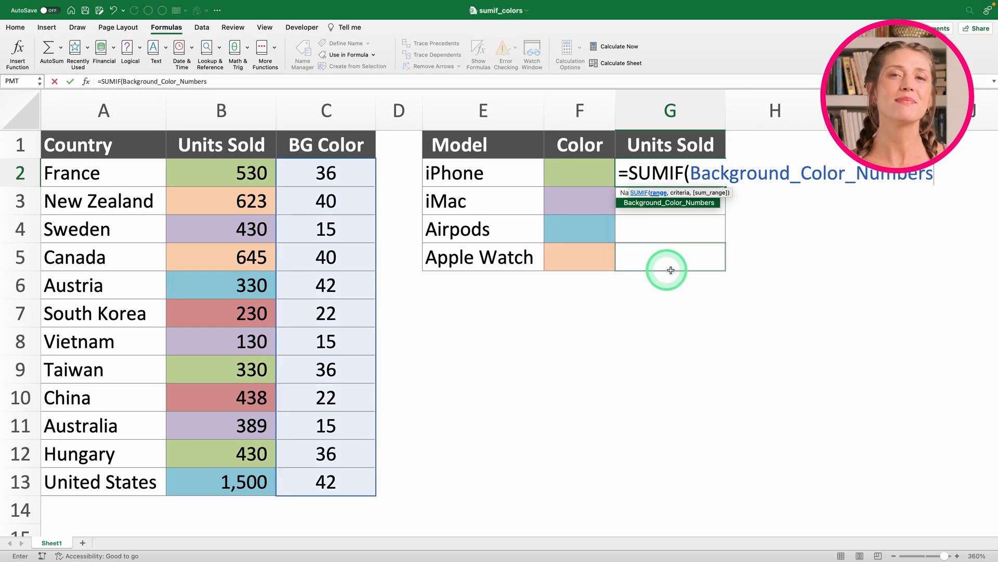
{"action": "type", "text": ","}
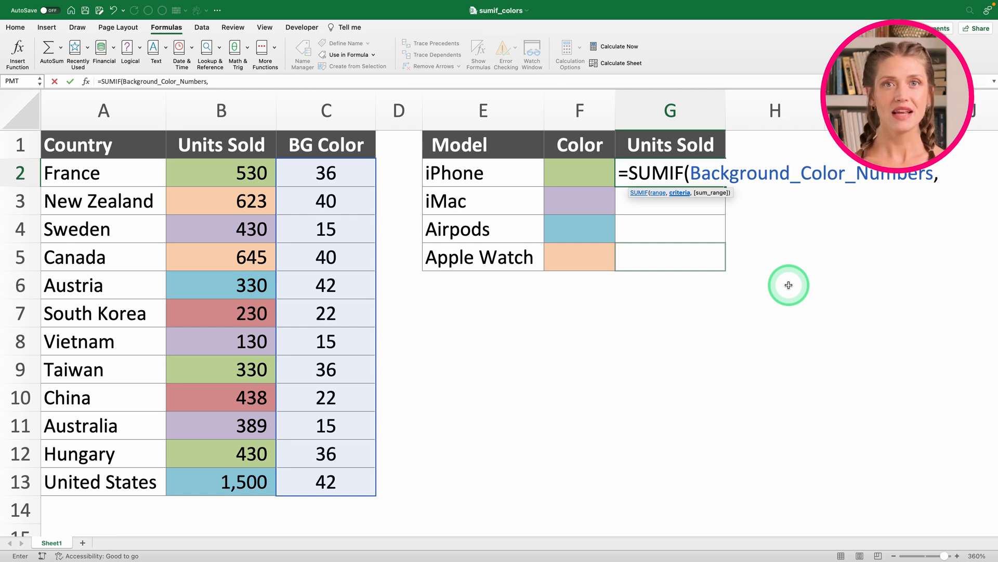
Complete the SUMIF formula in G2 with CellColorNumber as the criteria and Units_Sold as the sum range.
{"action": "type", "text": "cell"}
{"action": "key", "text": "Tab"}
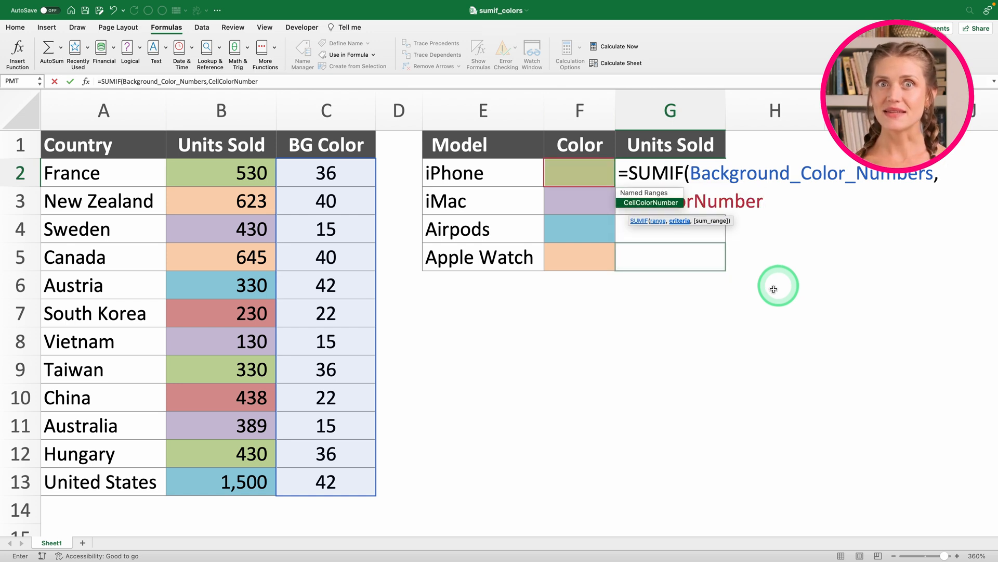
{"action": "left_click", "coordinate": [728, 196]}
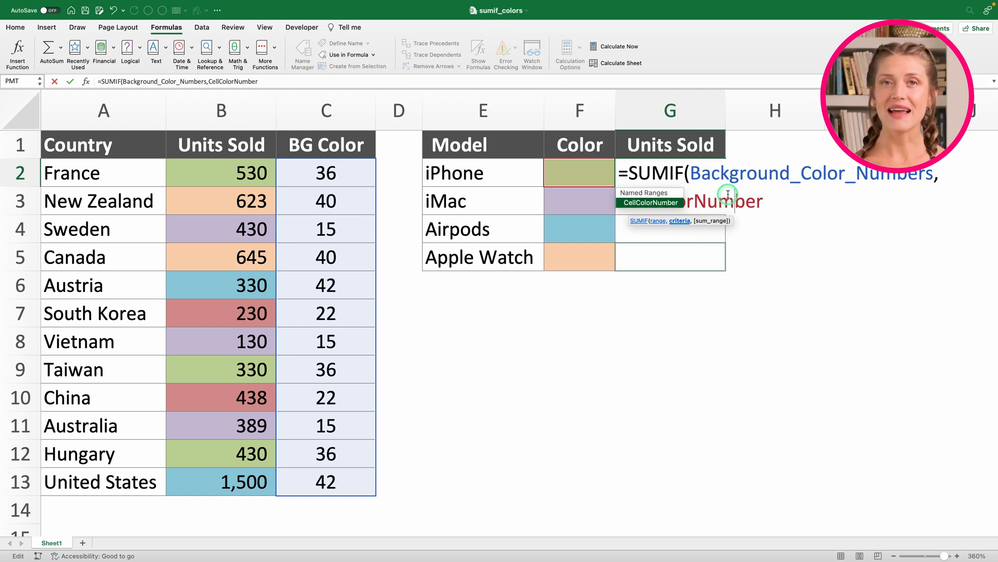
{"action": "double_click", "coordinate": [669, 204]}
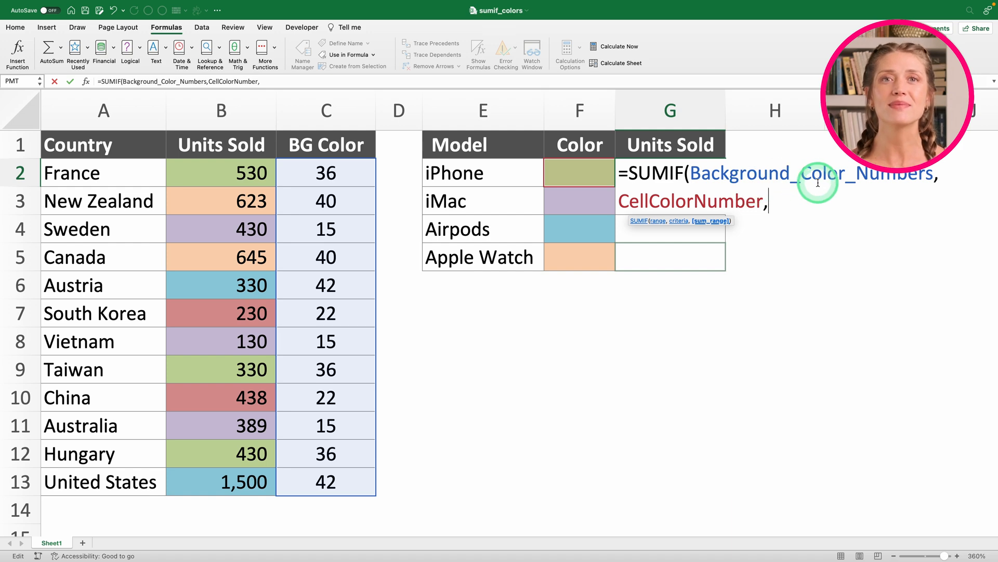
{"action": "type", "text": "unit"}
{"action": "key", "text": "Tab"}
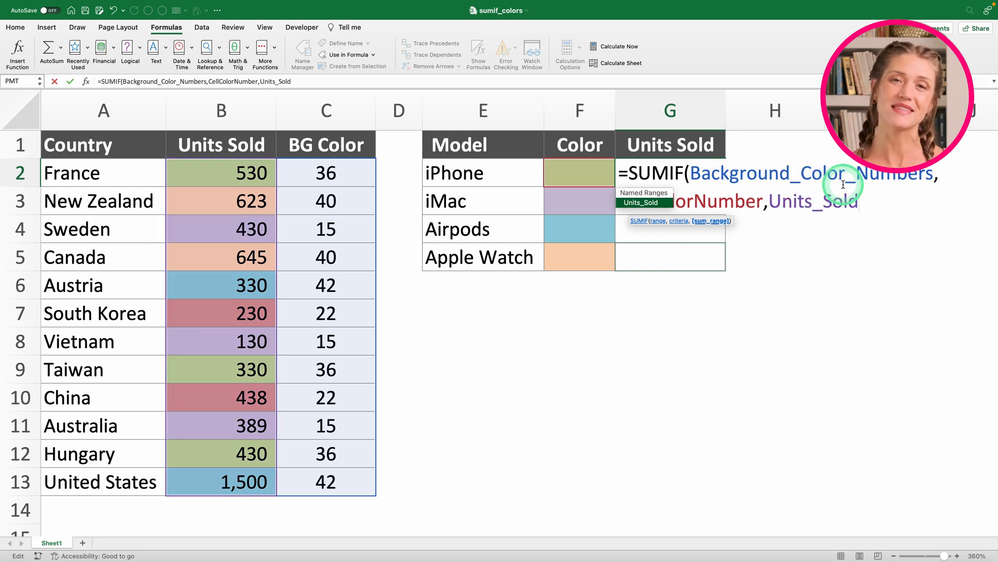
{"action": "type", "text": ")"}
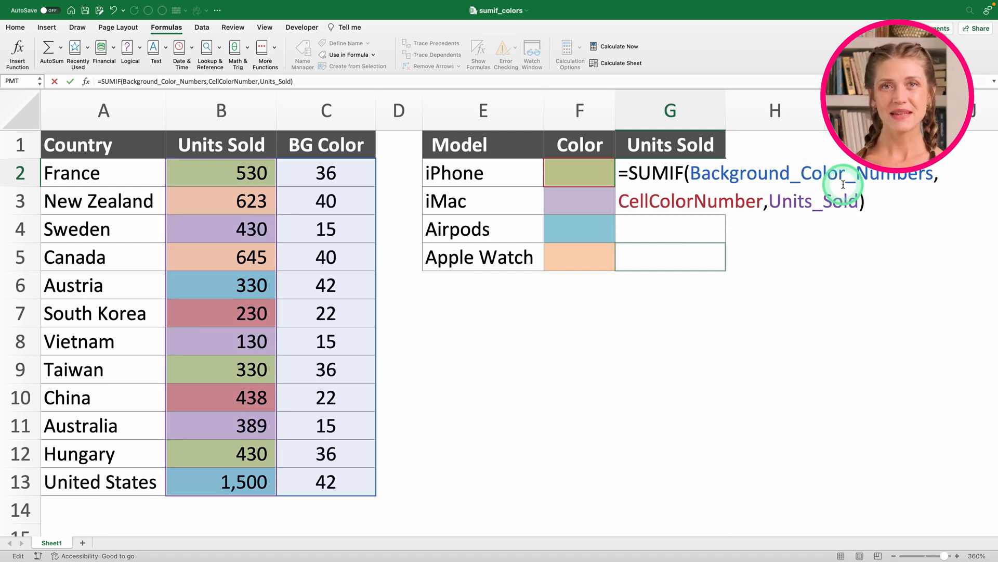
{"action": "key", "text": "Return"}
Review the cells and ranges referenced by the iPhone SUMIF formula in G2.
{"action": "left_click", "coordinate": [676, 174]}
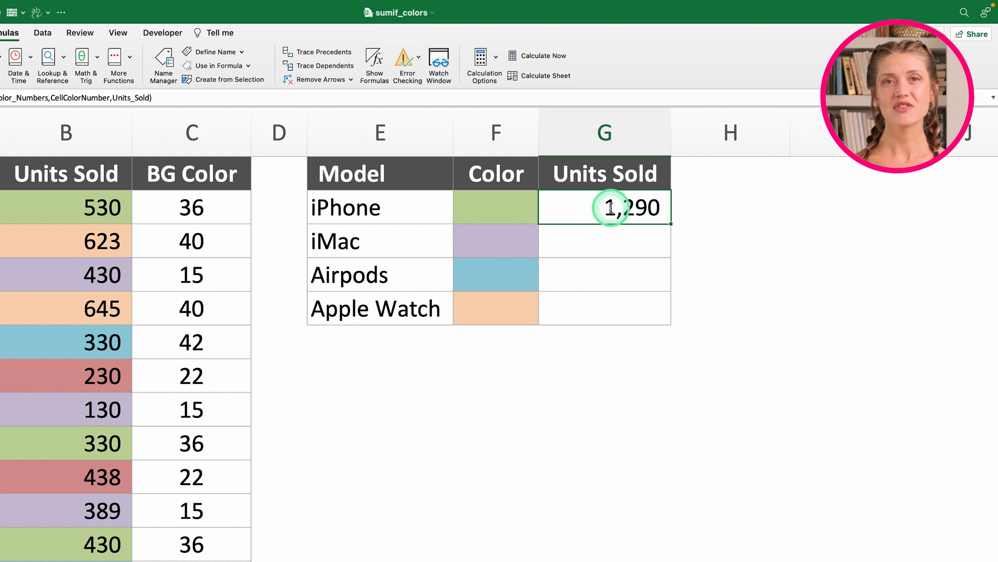
{"action": "double_click", "coordinate": [611, 208]}
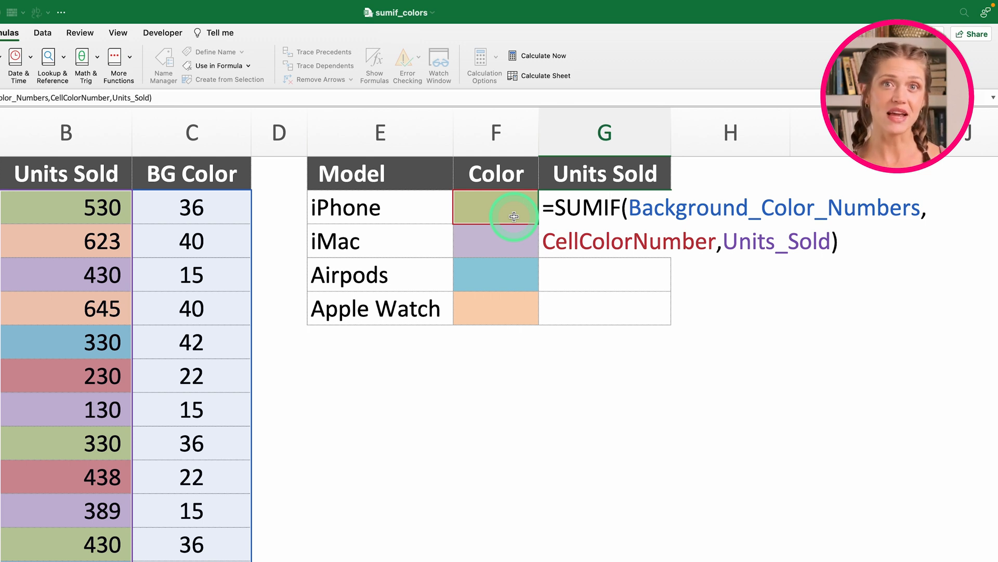
{"action": "key", "text": "Return"}
Fill the SUMIF formula from G2 down the Units Sold column to G5 for Apple Watch.
{"action": "left_click", "coordinate": [602, 207]}
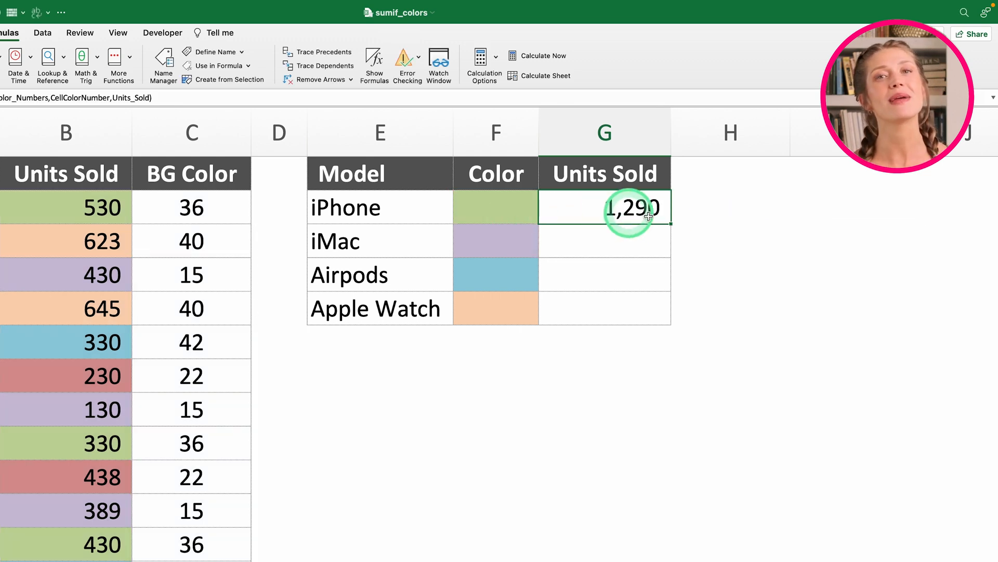
{"action": "left_click_drag", "start_coordinate": [674, 224], "coordinate": [675, 319]}
{"action": "left_click", "coordinate": [647, 308]}
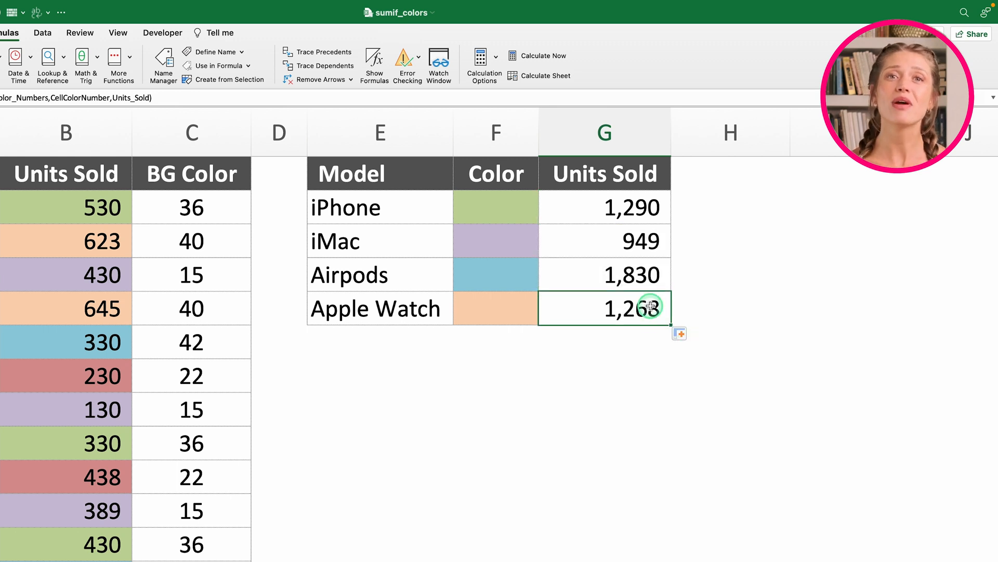
Examine the copied SUMIF formulas for Airpods, iMac and Apple Watch and the color cell each one references.
{"action": "double_click", "coordinate": [626, 276]}
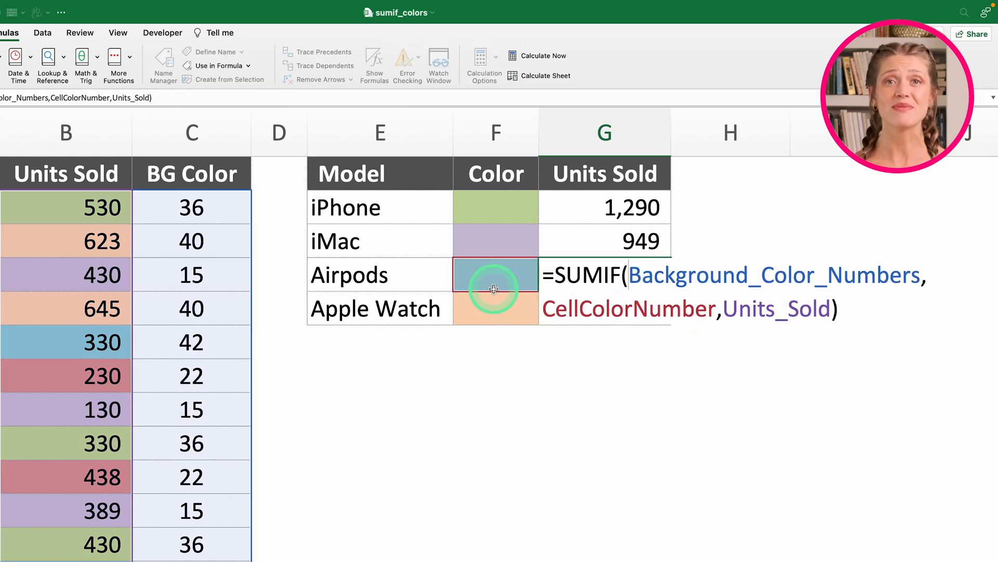
{"action": "key", "text": "Return"}
{"action": "double_click", "coordinate": [580, 245]}
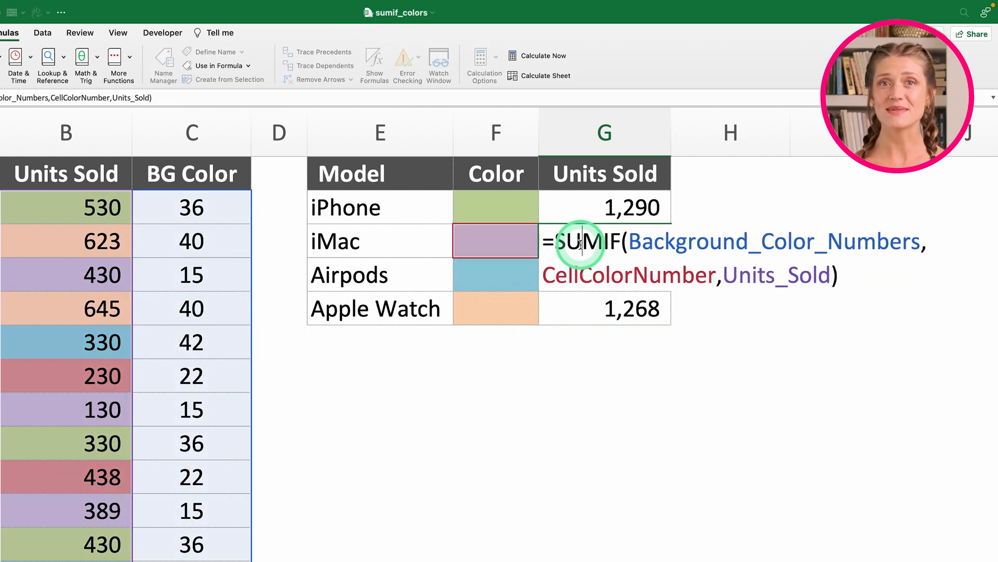
{"action": "key", "text": "Return"}
{"action": "double_click", "coordinate": [604, 311]}
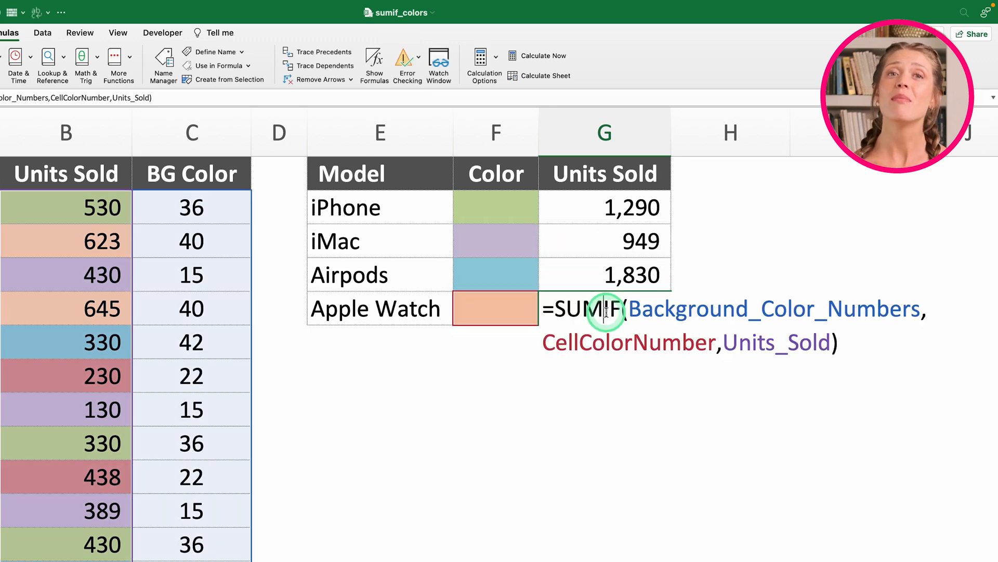
{"action": "key", "text": "Return"}
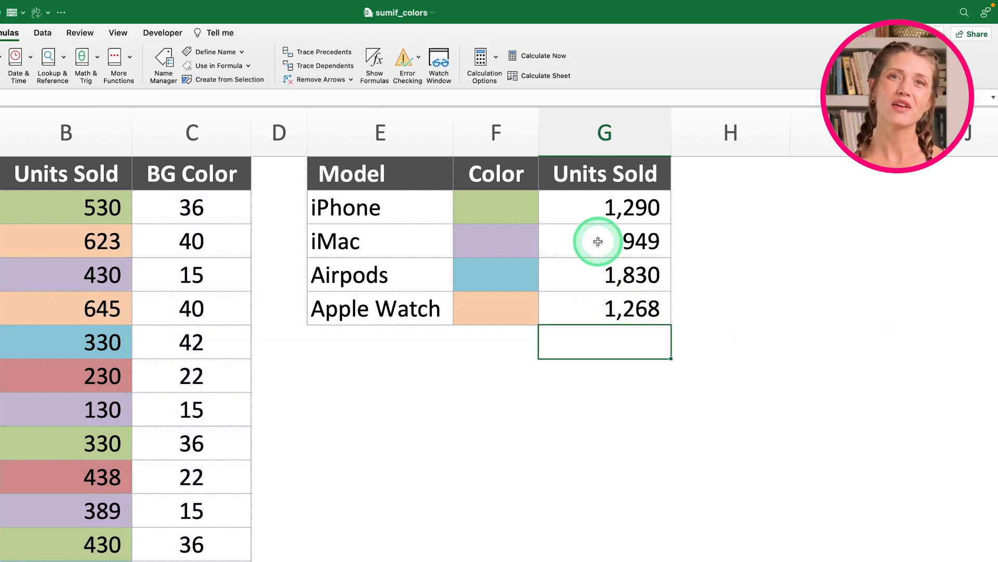
Try replacing the Units_Sold sum range in the iPhone SUMIF formula with the absolute reference $E$2:$E$5.
{"action": "double_click", "coordinate": [590, 211]}
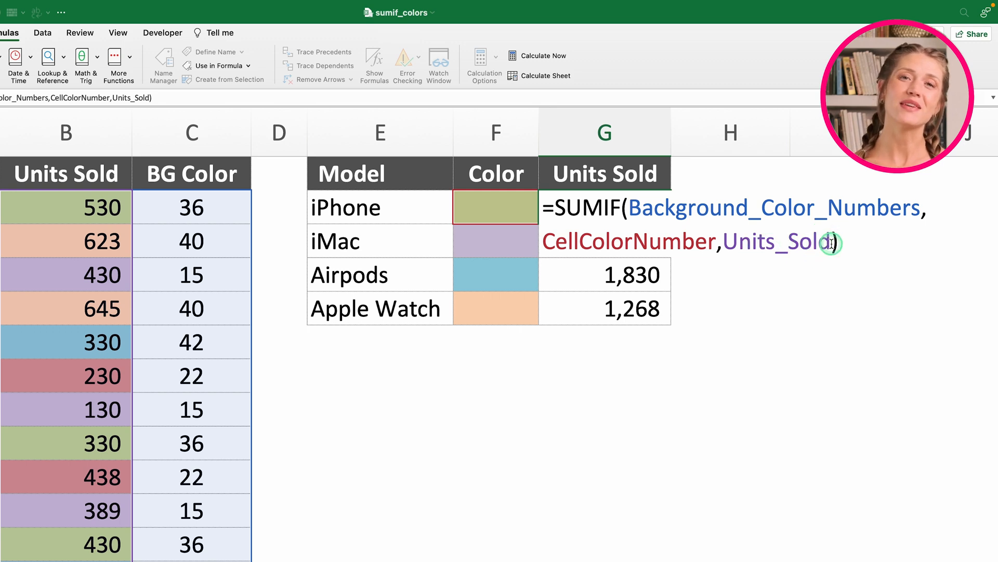
{"action": "left_click_drag", "start_coordinate": [831, 243], "coordinate": [731, 250]}
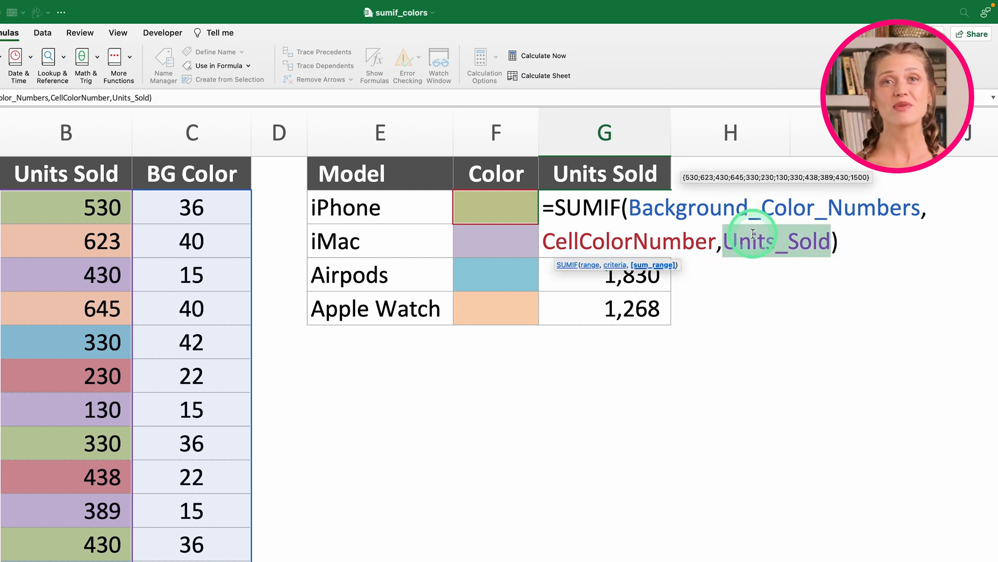
{"action": "key", "text": "BackSpace"}
{"action": "left_click_drag", "start_coordinate": [434, 203], "coordinate": [428, 307]}
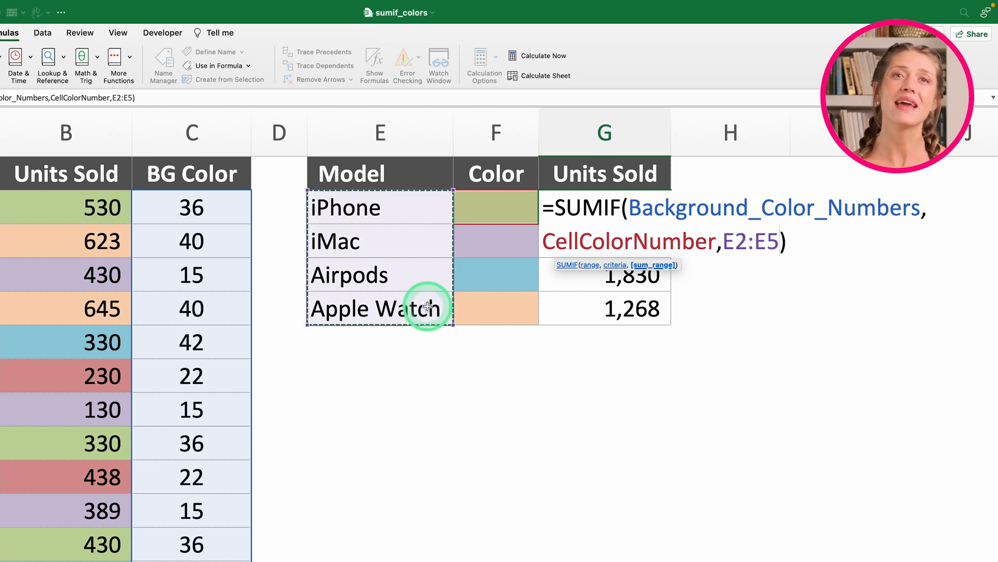
{"action": "key", "text": "F4"}
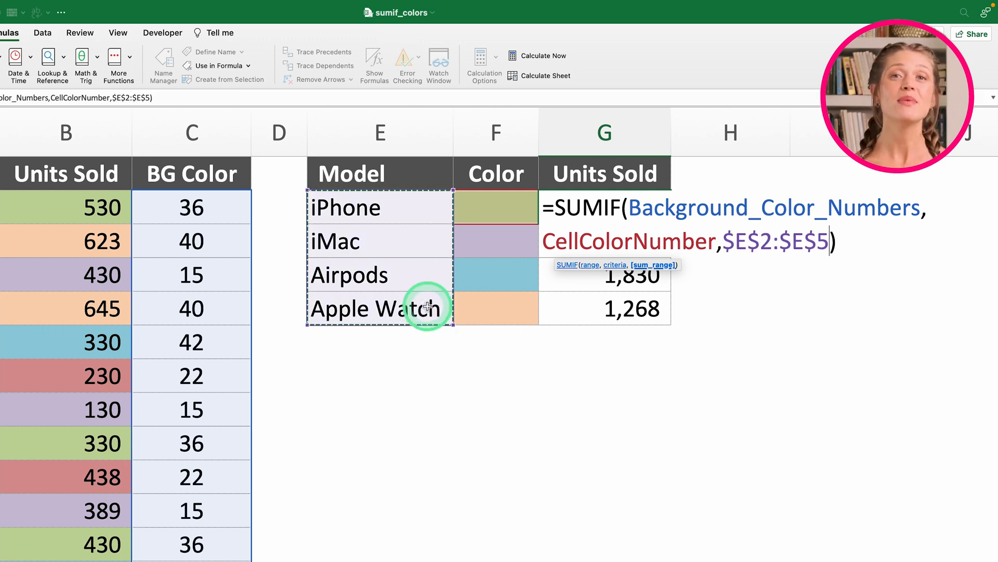
Toggle the absolute reference edit with undo and redo, then undo the replacement sum range in G2's formula.
{"action": "key", "text": "super+z"}
{"action": "key", "text": "super+y"}
{"action": "key", "text": "super+z"}
{"action": "key", "text": "super+y"}
{"action": "key", "text": "super+z"}
{"action": "key", "text": "super+z"}
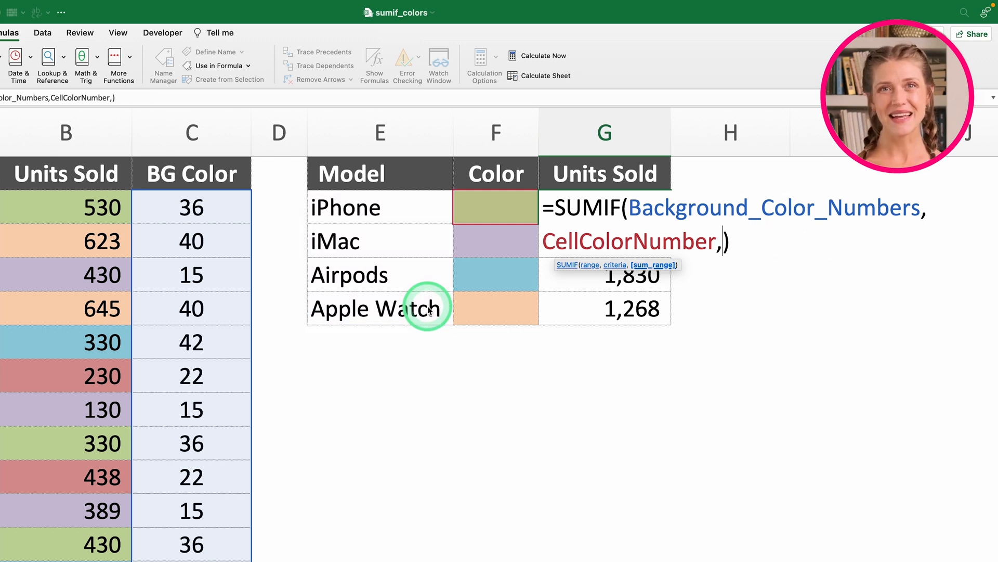